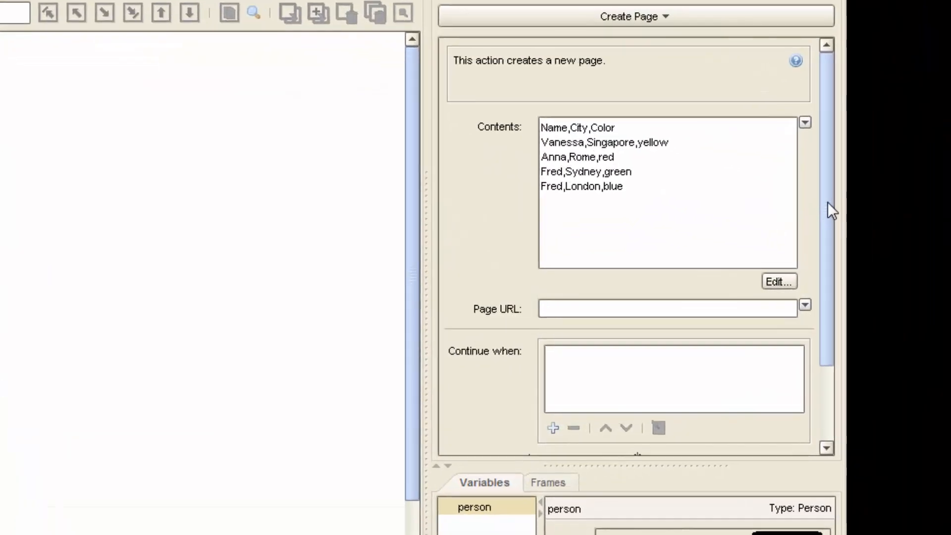
Open the created page's CSV preview read-only as a View as CSV step and loop over its rows with For Each Data Row.
left_click_drag(869, 219, 680, 387)
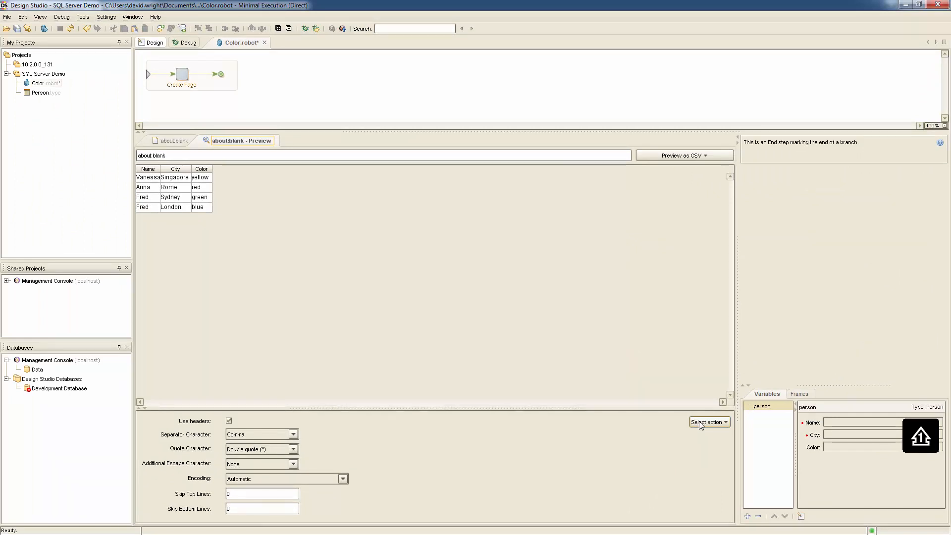
left_click(709, 422)
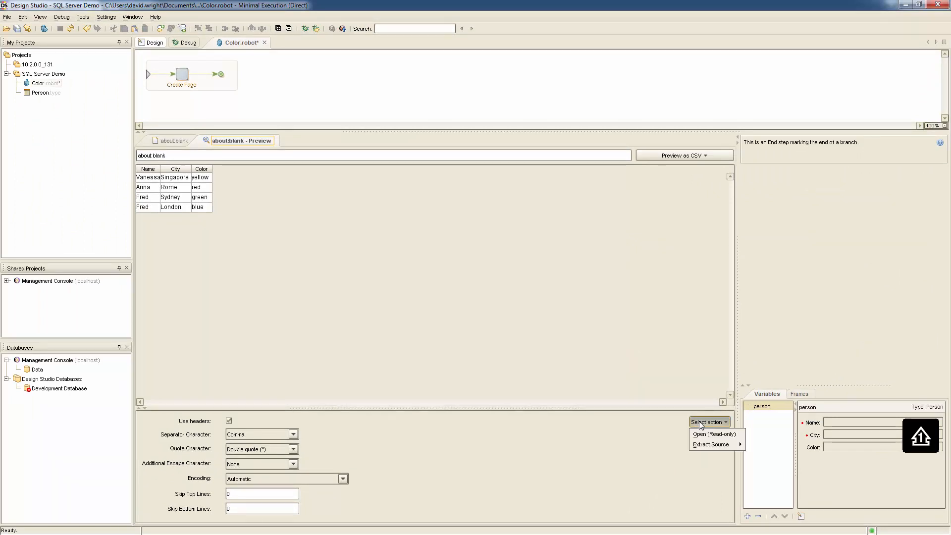
left_click(706, 445)
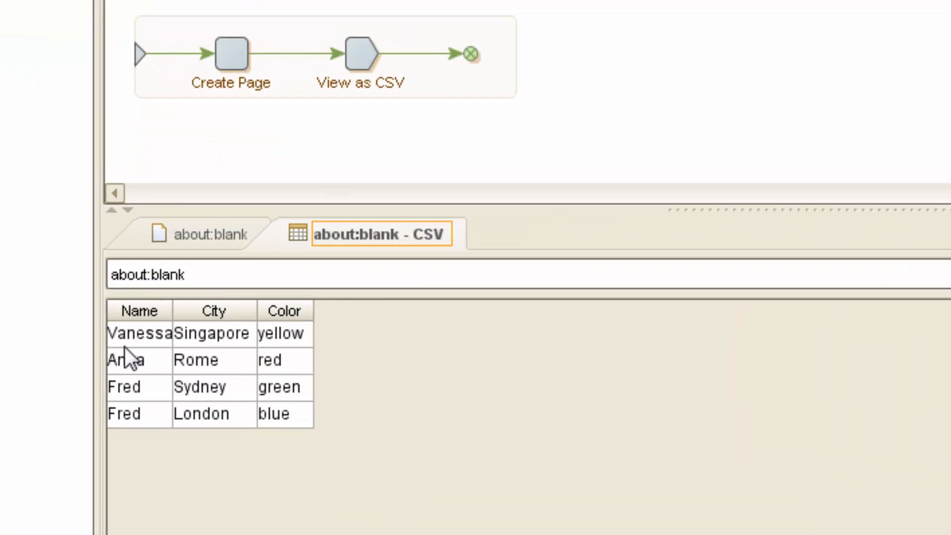
right_click(132, 336)
left_click(226, 401)
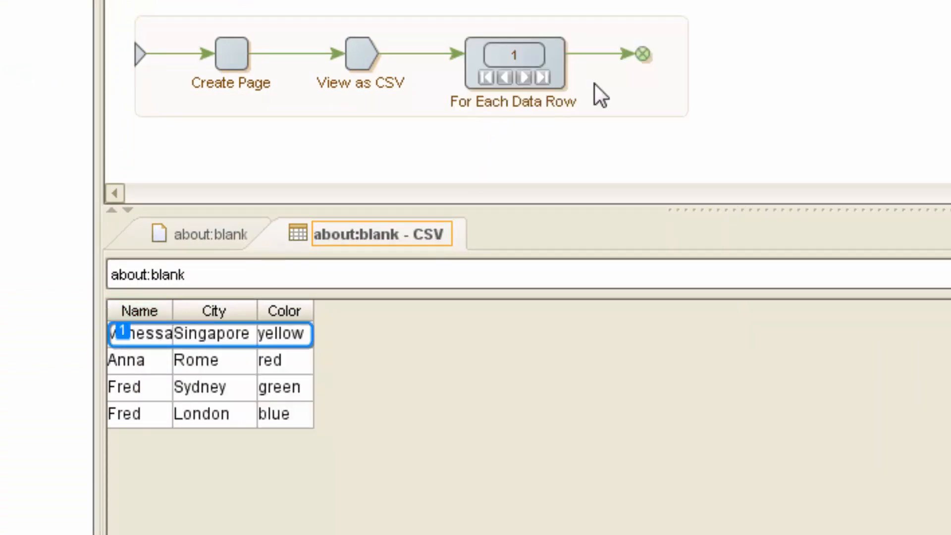
Step through the For Each Data Row iterations and review the Person type's attributes and database keys before closing it.
left_click(525, 78)
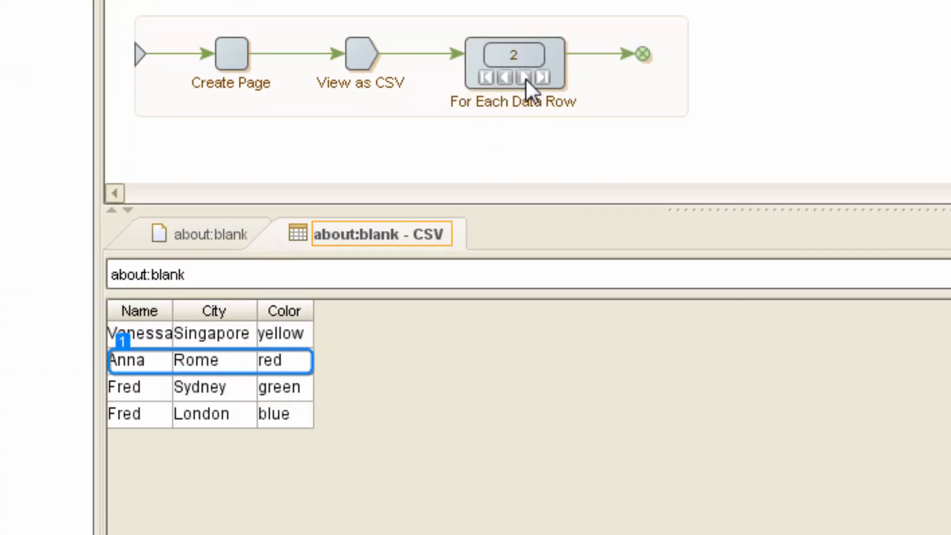
left_click(526, 78)
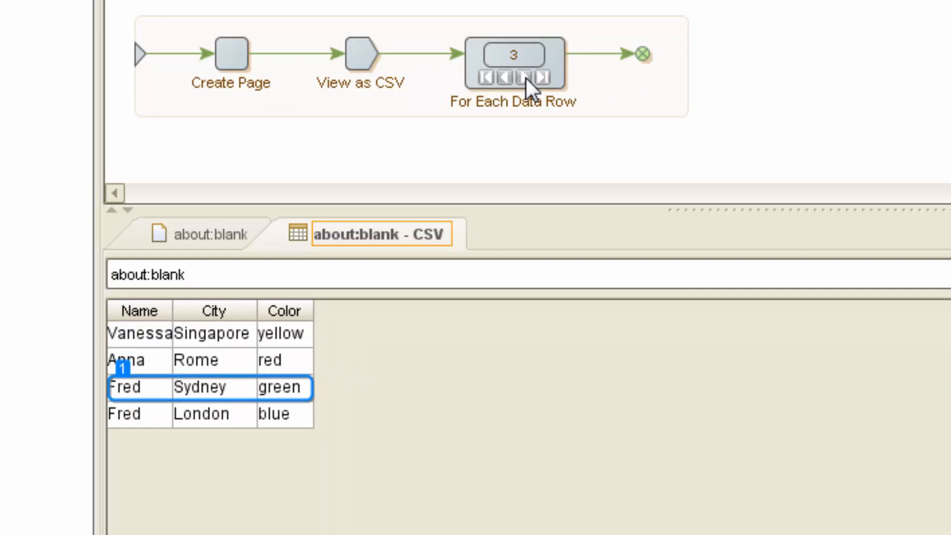
left_click(526, 79)
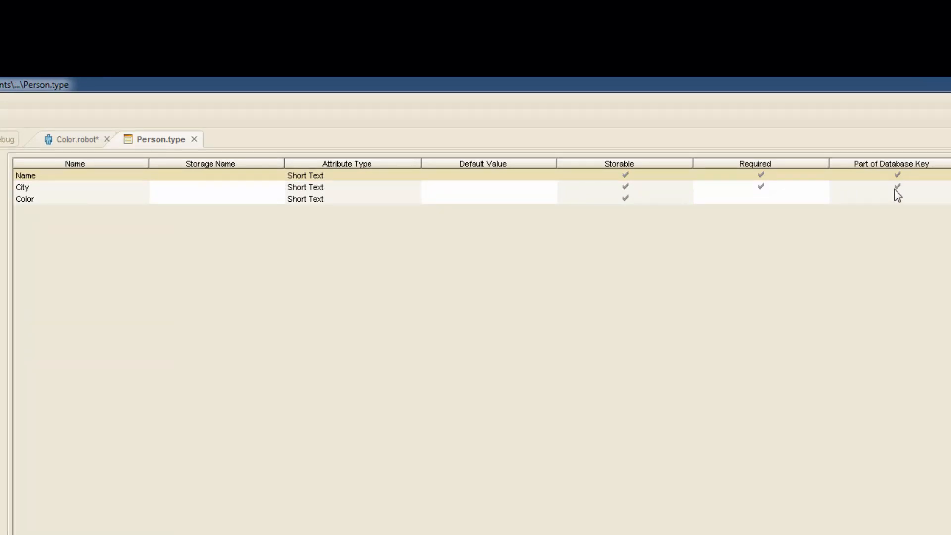
left_click(194, 139)
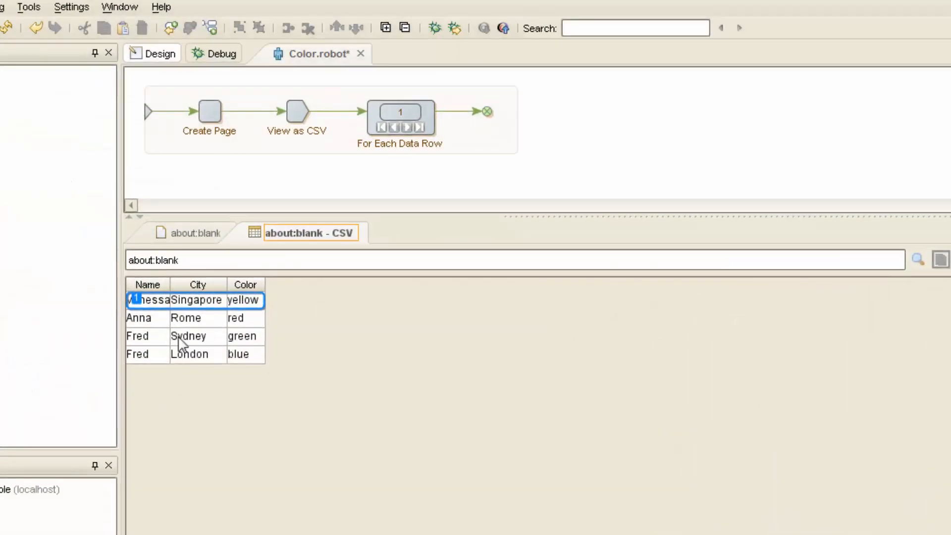
Extract the current row's Name, City and Color cells as text into person.Name, person.City and person.Color.
right_click(156, 301)
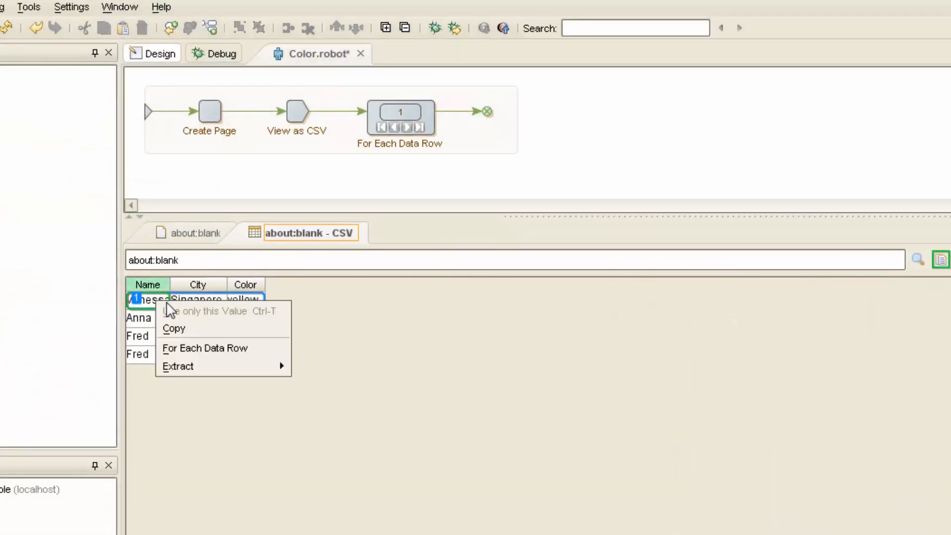
mouse_move(281, 367)
mouse_move(312, 366)
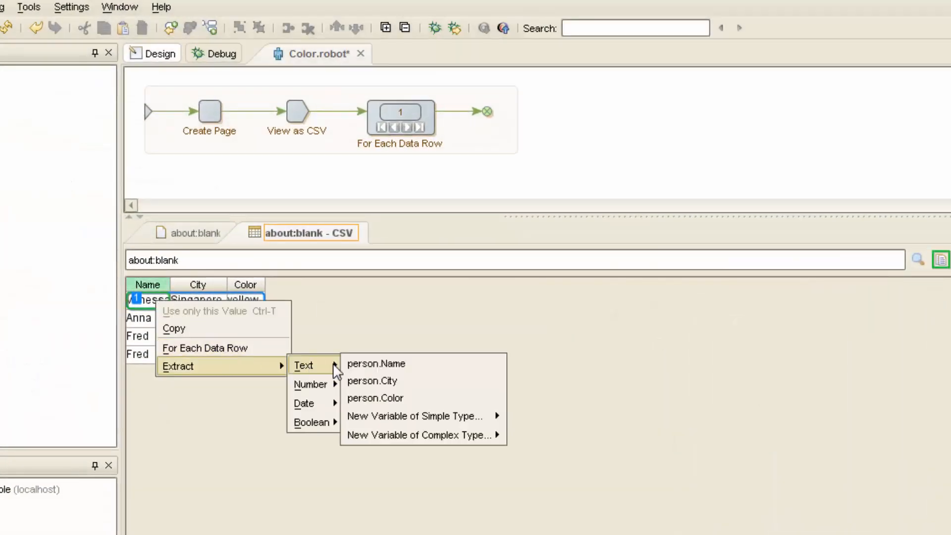
left_click(405, 364)
right_click(208, 301)
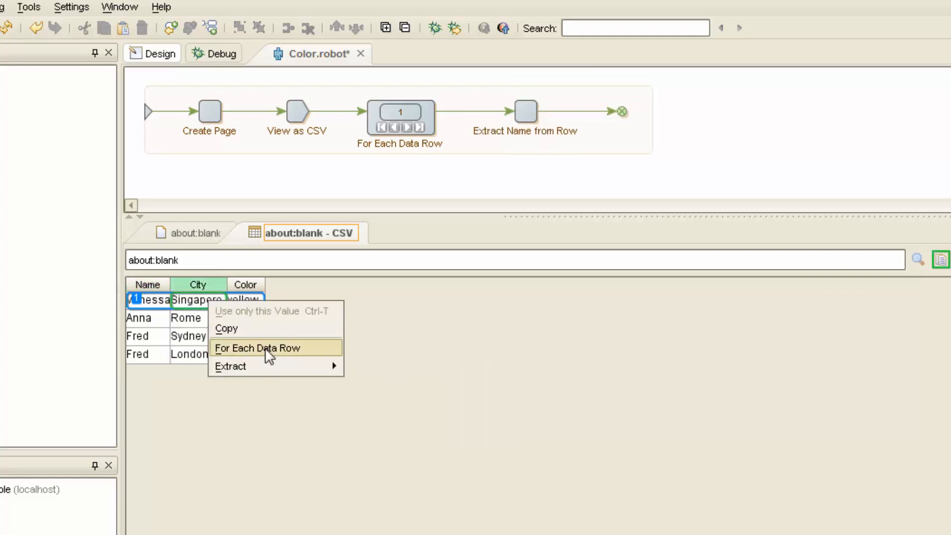
mouse_move(280, 366)
mouse_move(366, 365)
left_click(414, 382)
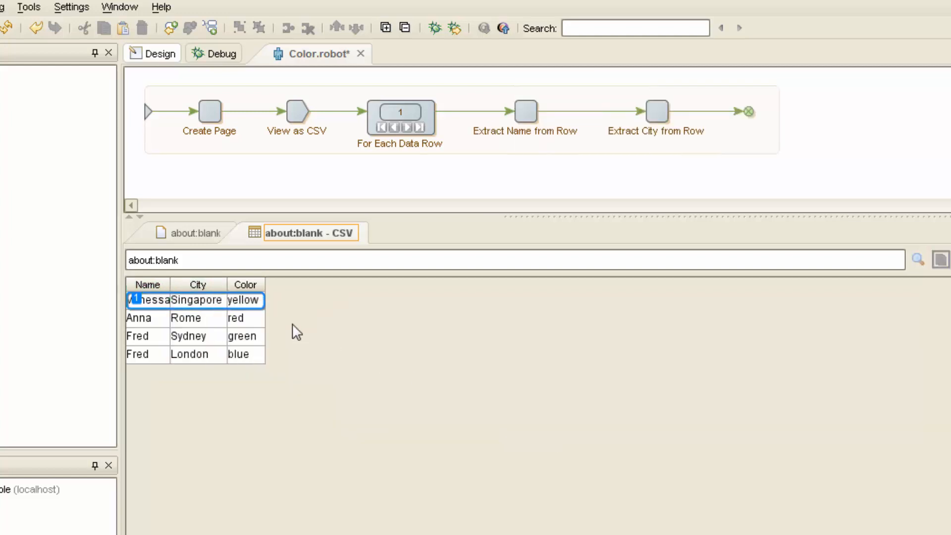
right_click(243, 300)
mouse_move(416, 363)
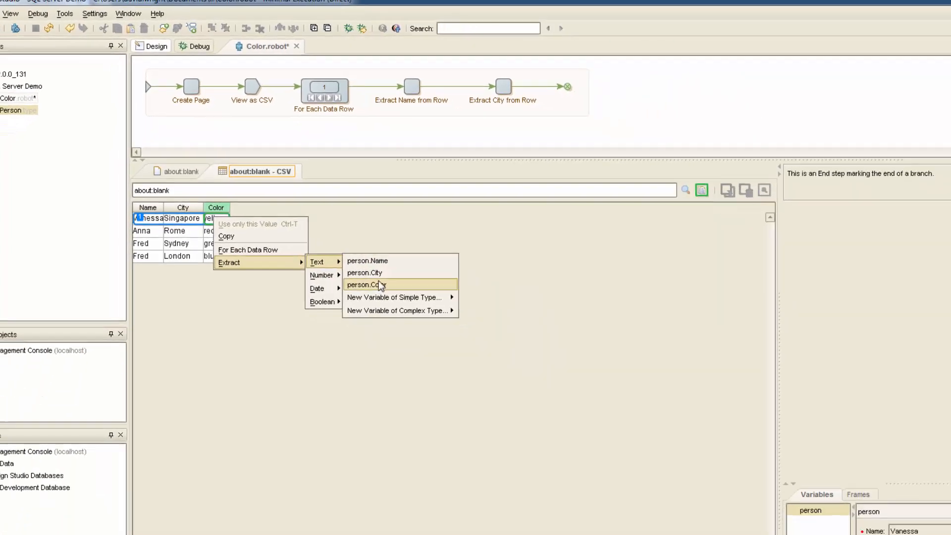
left_click(379, 284)
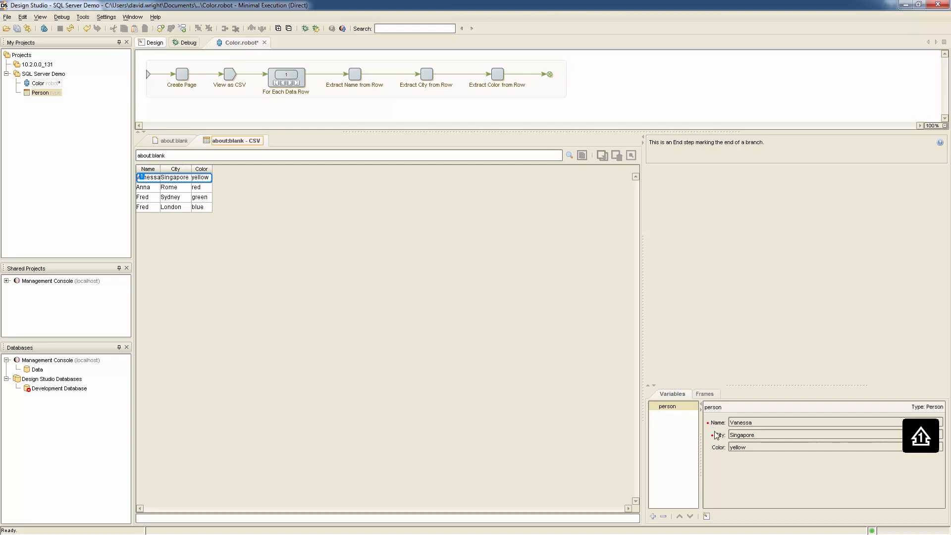
Add an action step at the end of the robot that uses Store in Database.
left_click(682, 239)
left_click(695, 160)
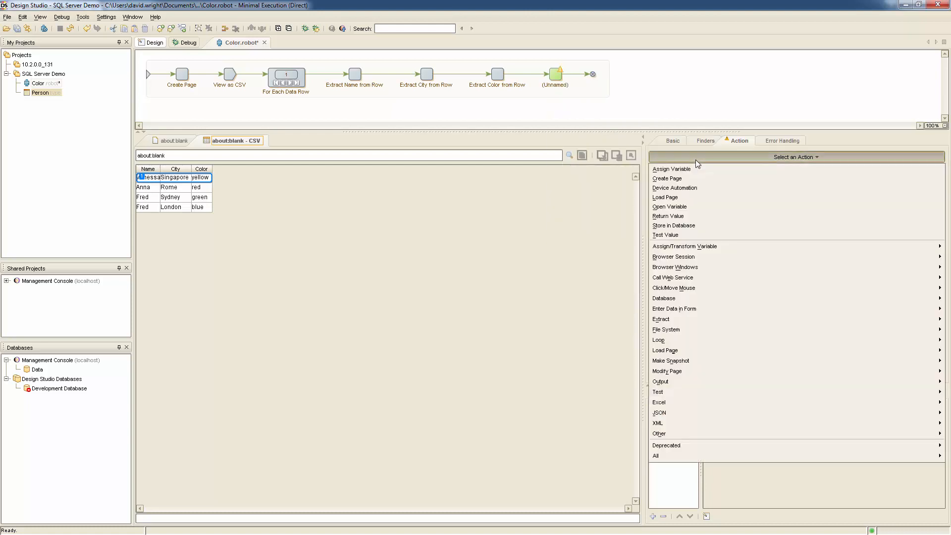
left_click(700, 226)
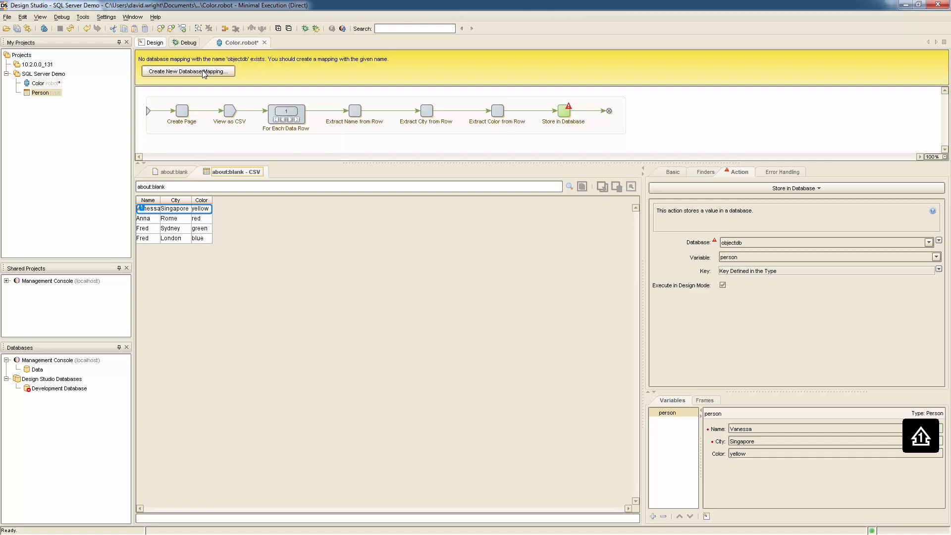
Create the missing objectdb database mapping and point it to Data (Management Console).
left_click(37, 370)
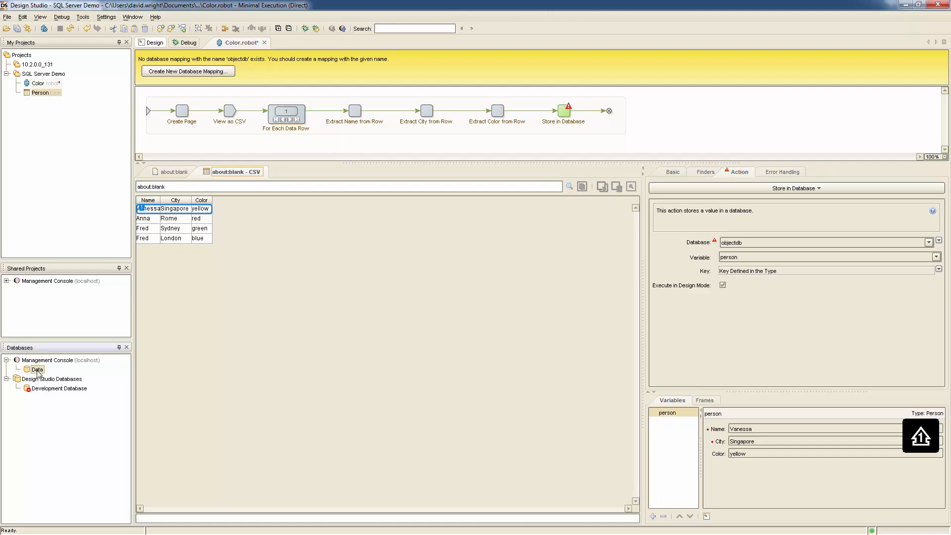
left_click(188, 71)
left_click(474, 280)
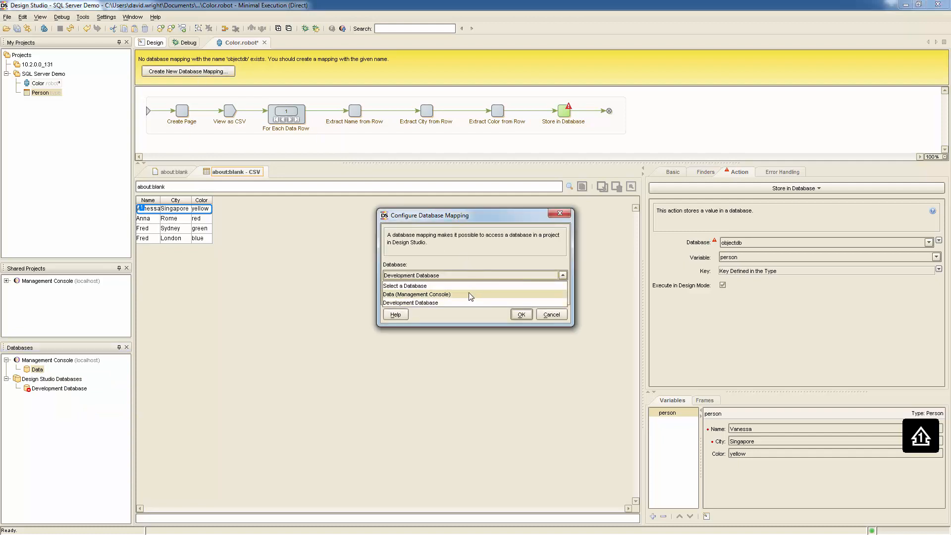
left_click(472, 293)
left_click(519, 314)
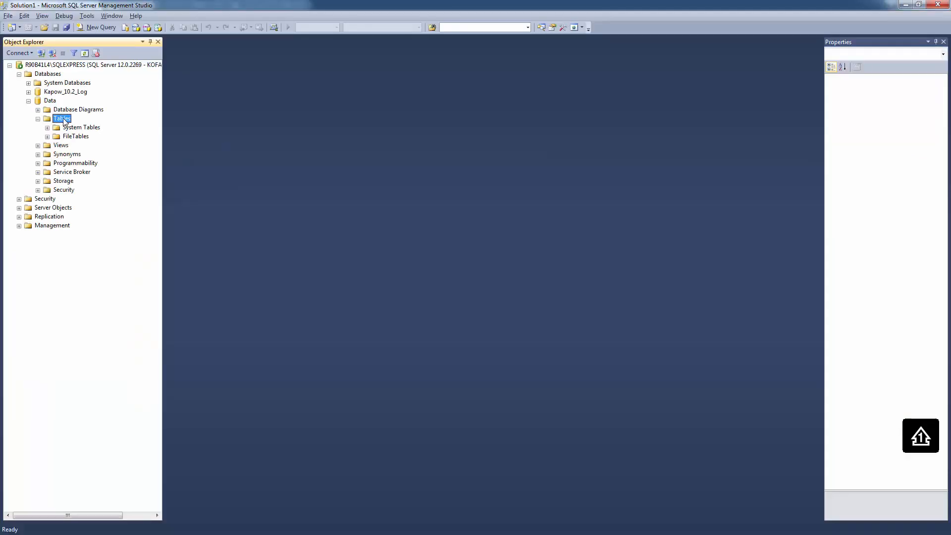
Refresh the Data database's tables in SQL Server Management Studio to check which tables exist.
right_click(65, 121)
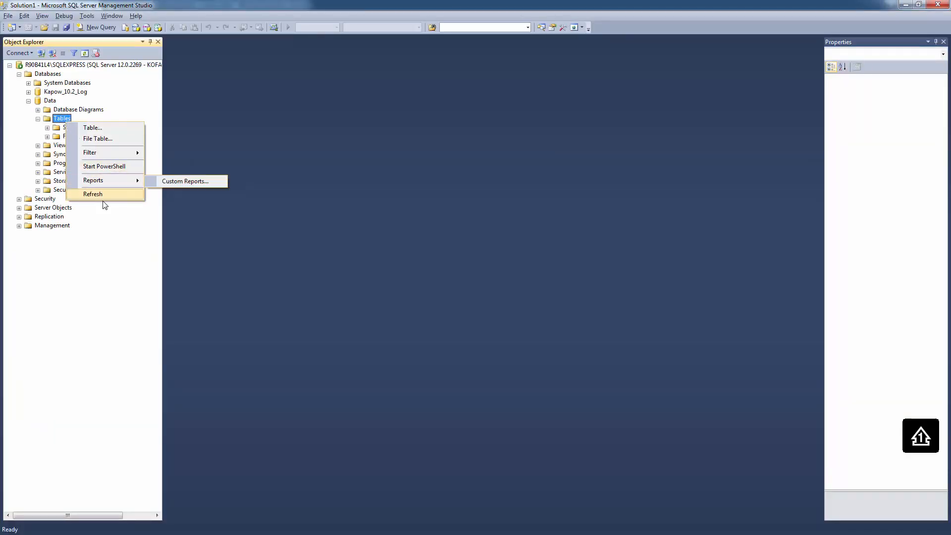
left_click(102, 195)
Switch back to Design Studio and create the Person table in the database by executing the generated SQL statement.
key("alt+Tab")
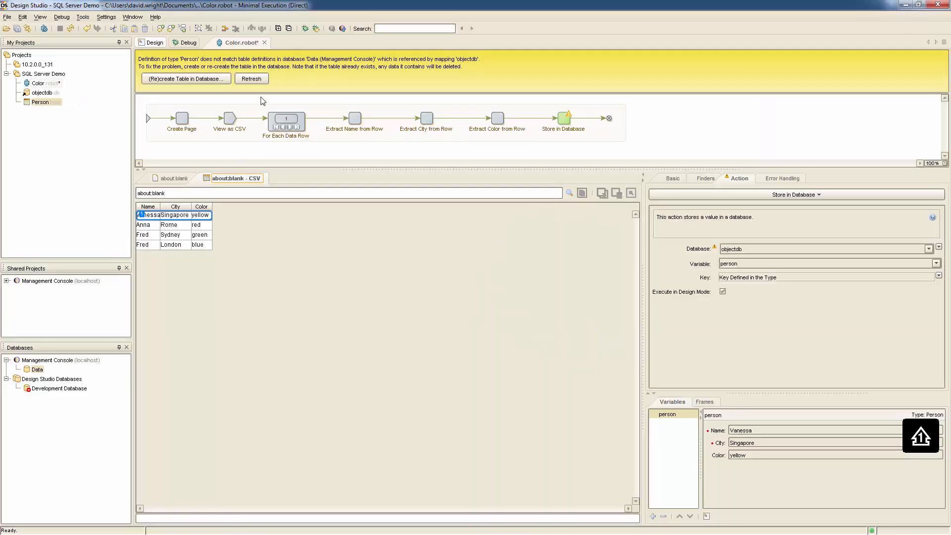
left_click(200, 80)
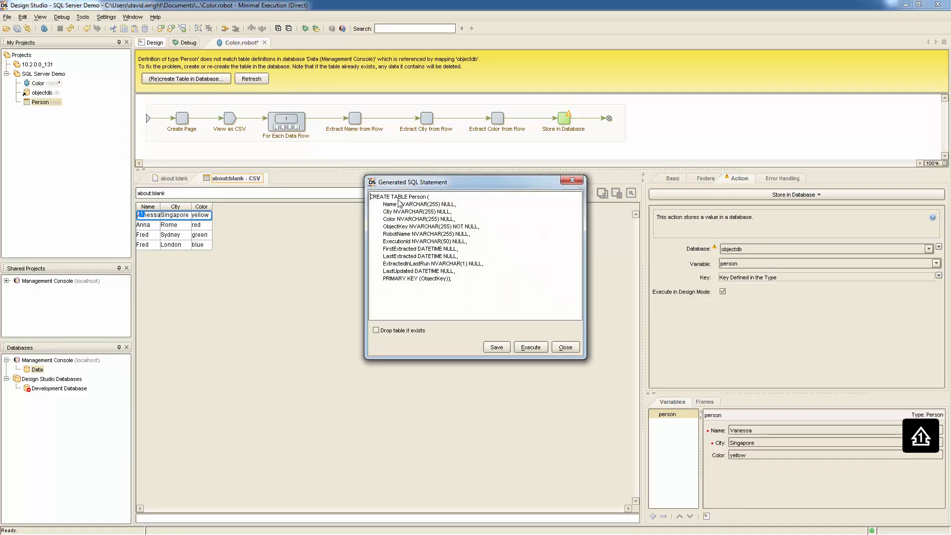
left_click(530, 347)
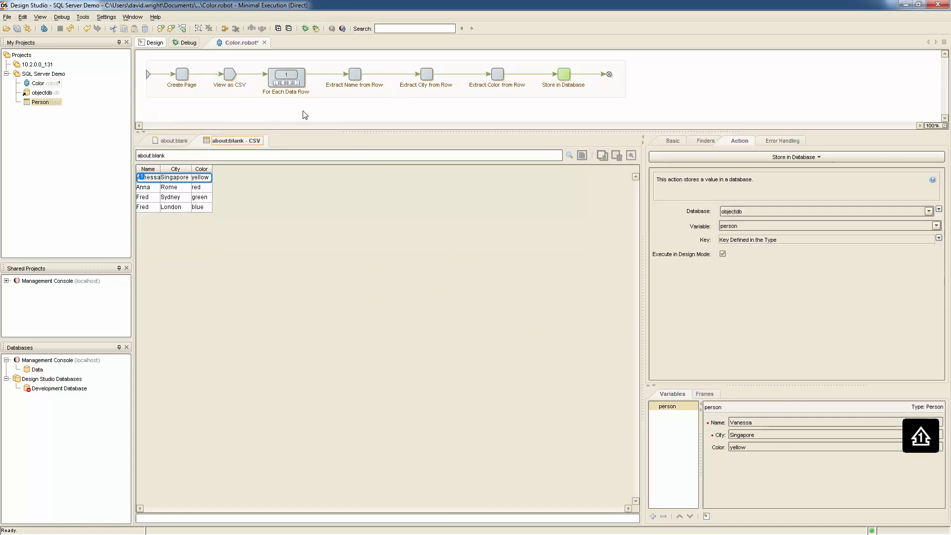
Switch to SQL Server Management Studio, refresh the Data database's tables and inspect the columns of dbo.Person.
key("alt+Tab")
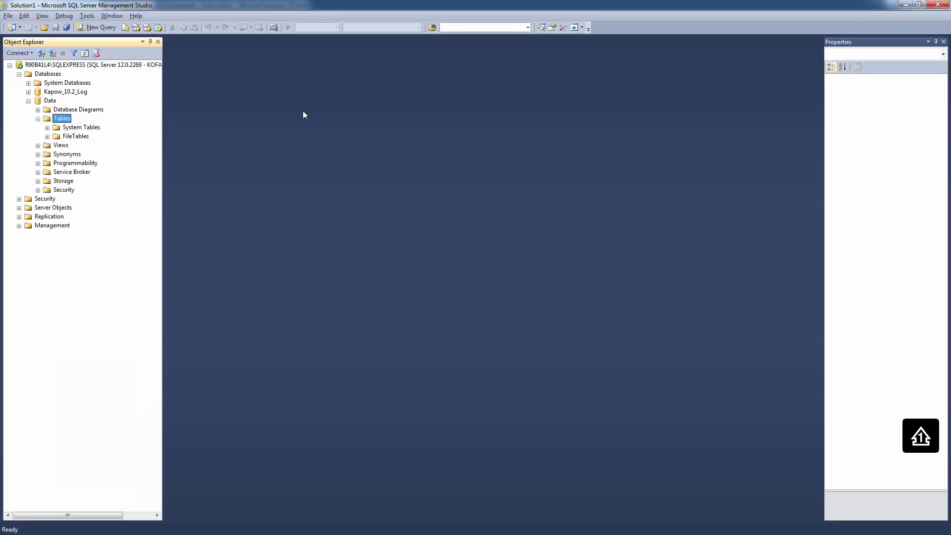
right_click(62, 121)
left_click(94, 190)
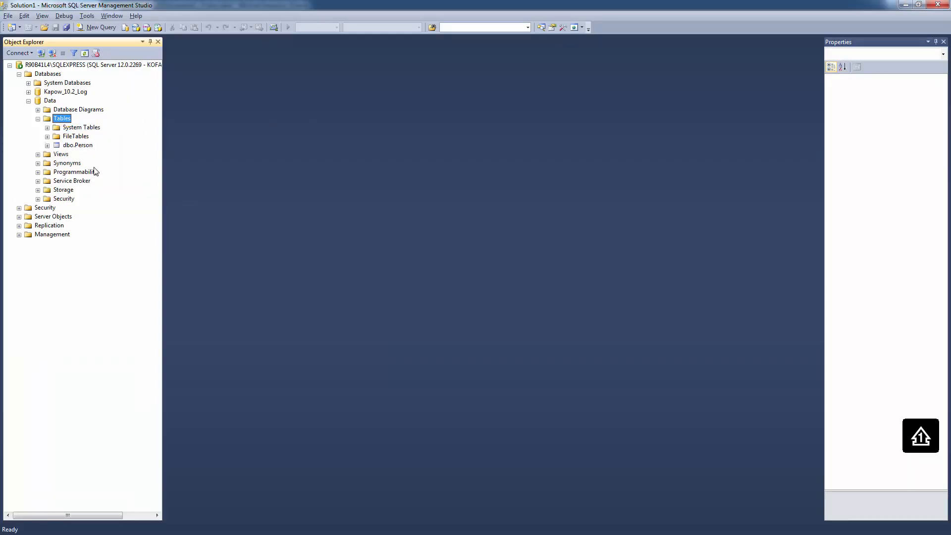
left_click(73, 145)
left_click(47, 145)
left_click(56, 154)
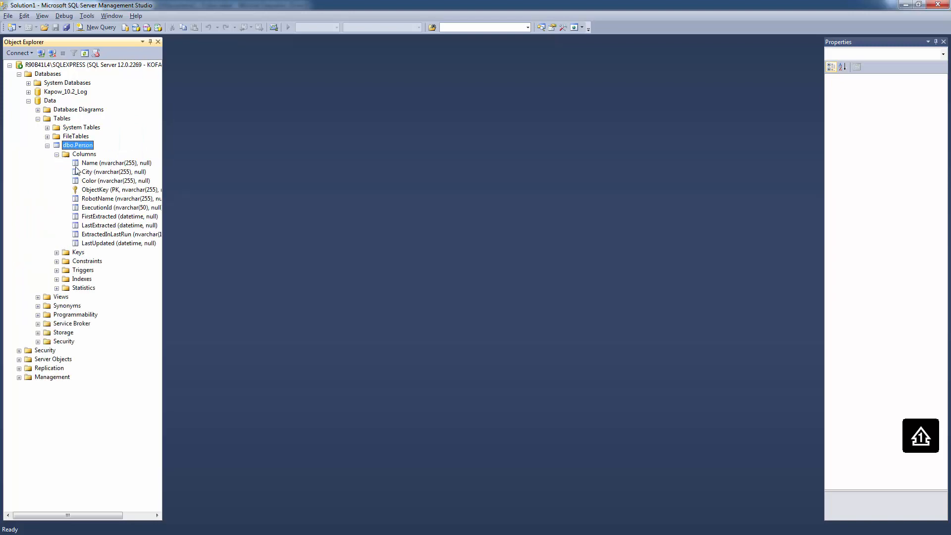
Switch back to Design Studio and debug the Color robot to store its rows in the database.
key("alt+Tab")
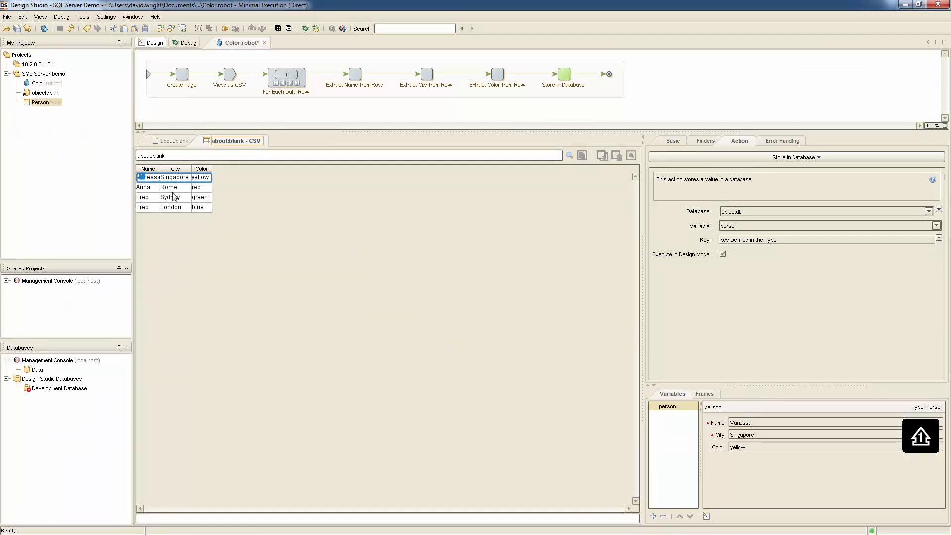
left_click(191, 43)
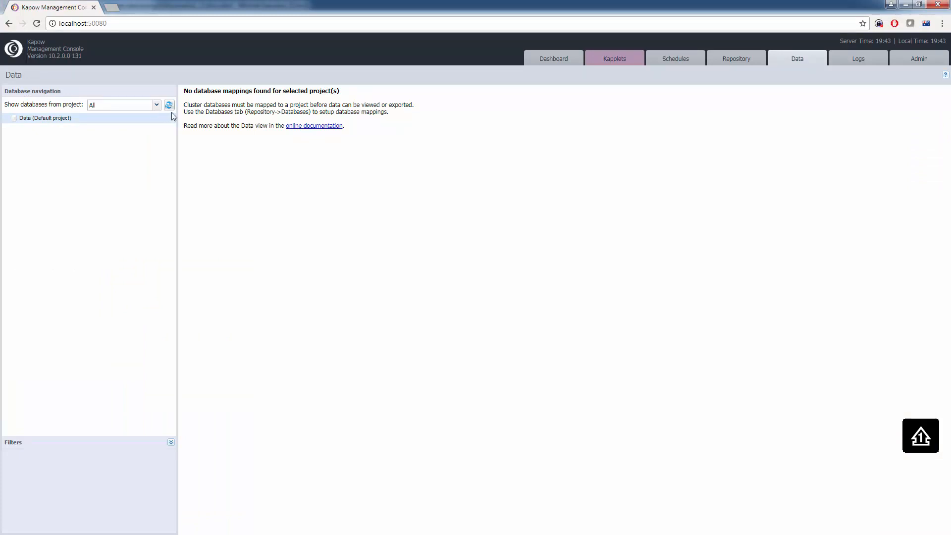
Refresh the database list in the Management Console's data view and view the Person table's stored rows.
left_click(169, 106)
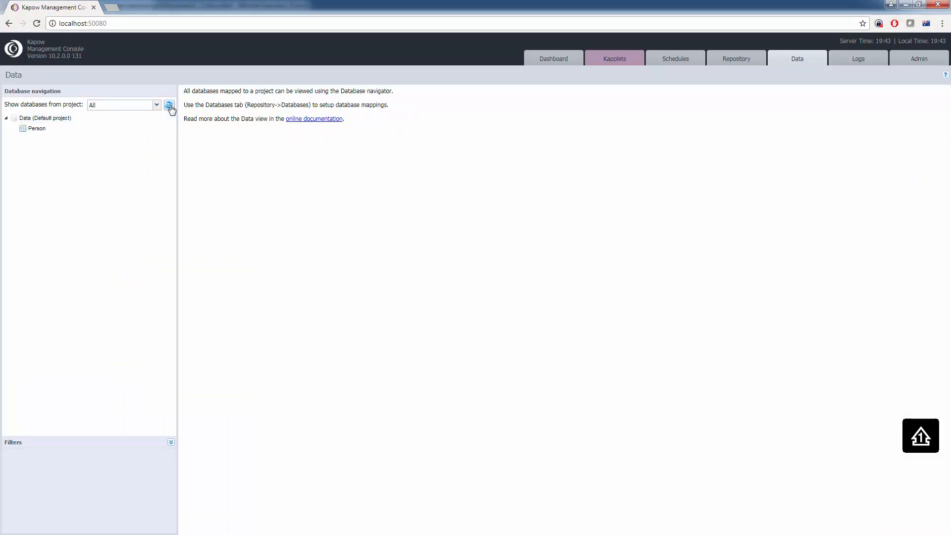
left_click(40, 130)
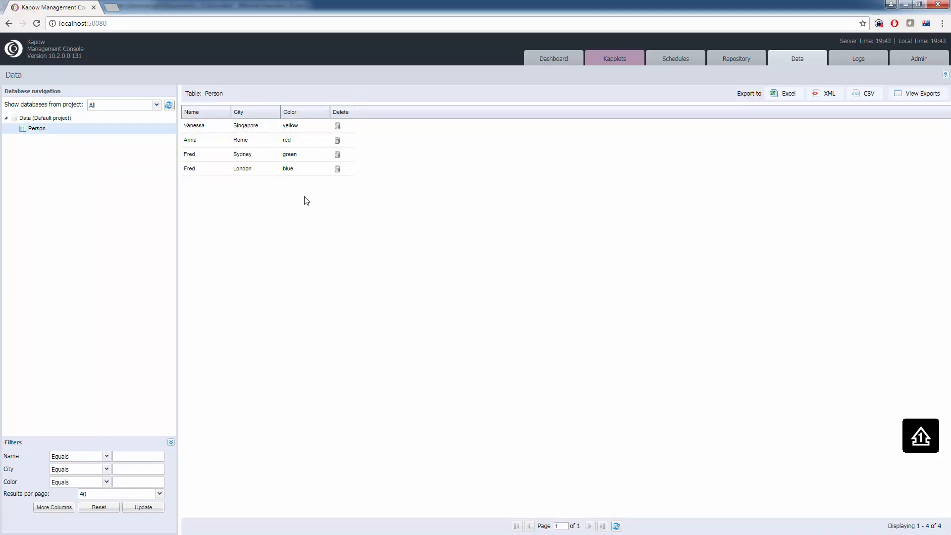
Switch to SQL Server Management Studio, query the top 1000 rows of dbo.Person and examine the ObjectKey and RobotName values.
key("alt+Tab")
key("alt+Tab")
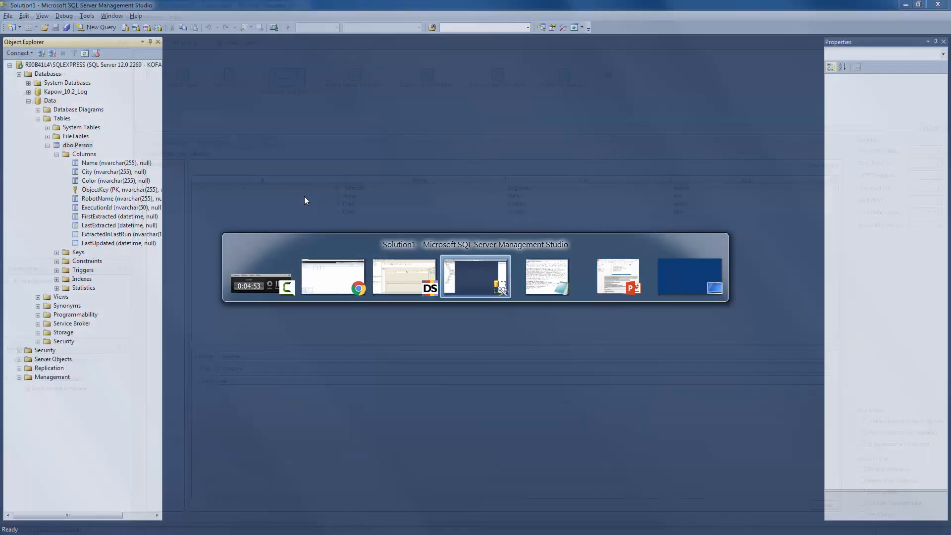
right_click(74, 147)
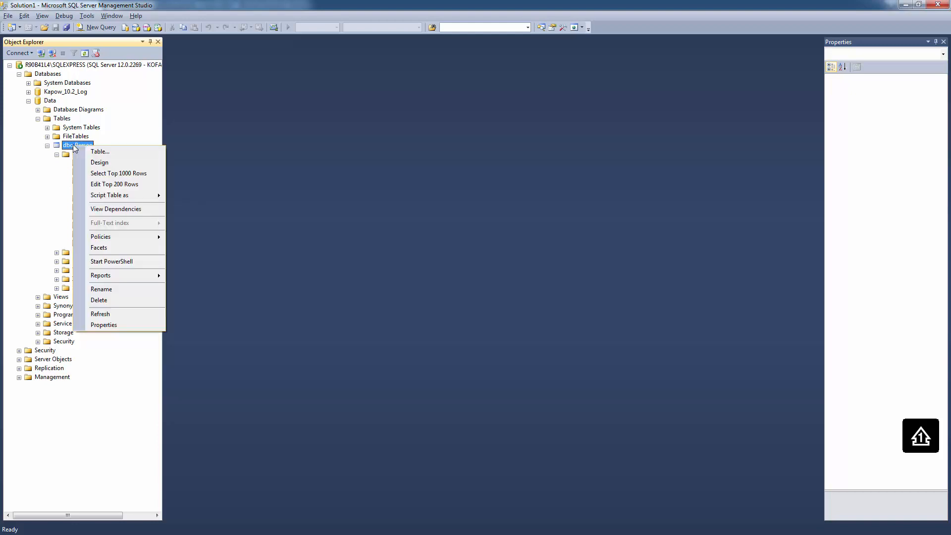
left_click(119, 174)
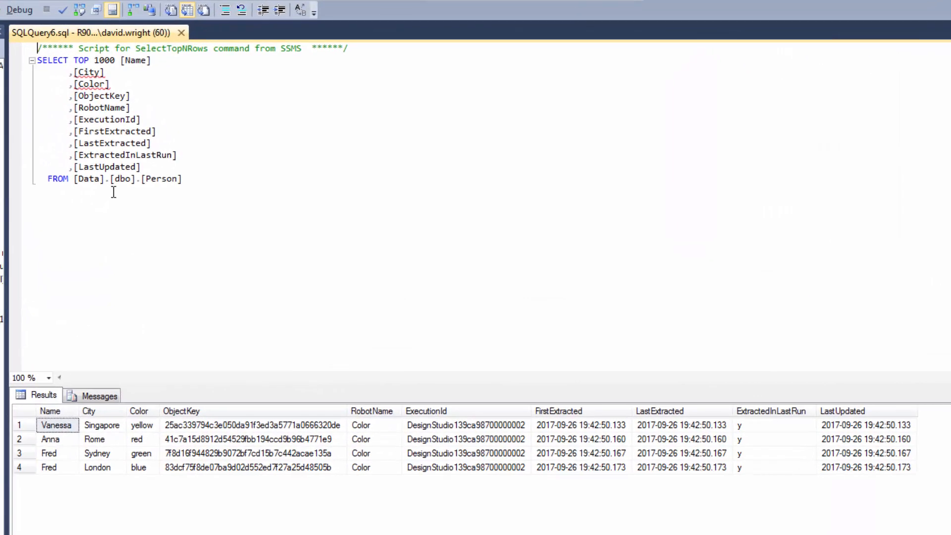
left_click(294, 429)
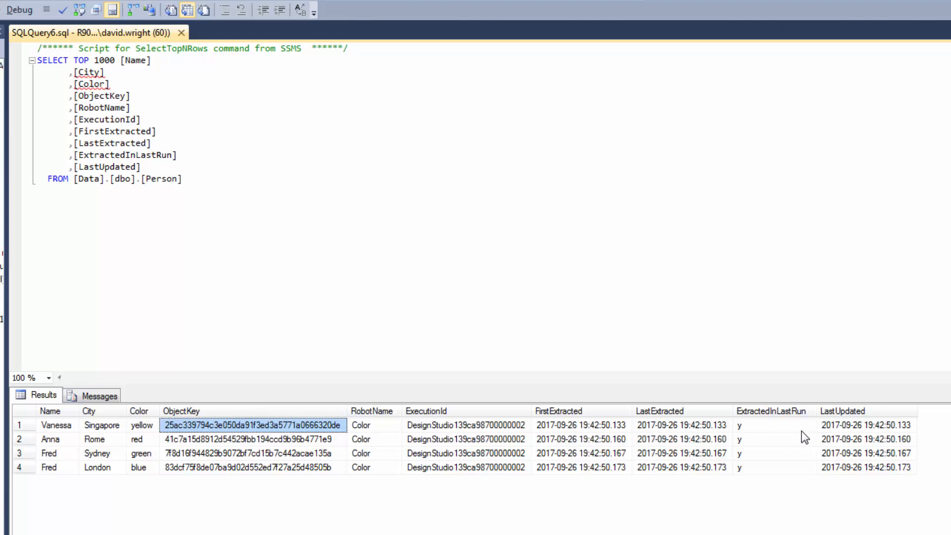
left_click(381, 427)
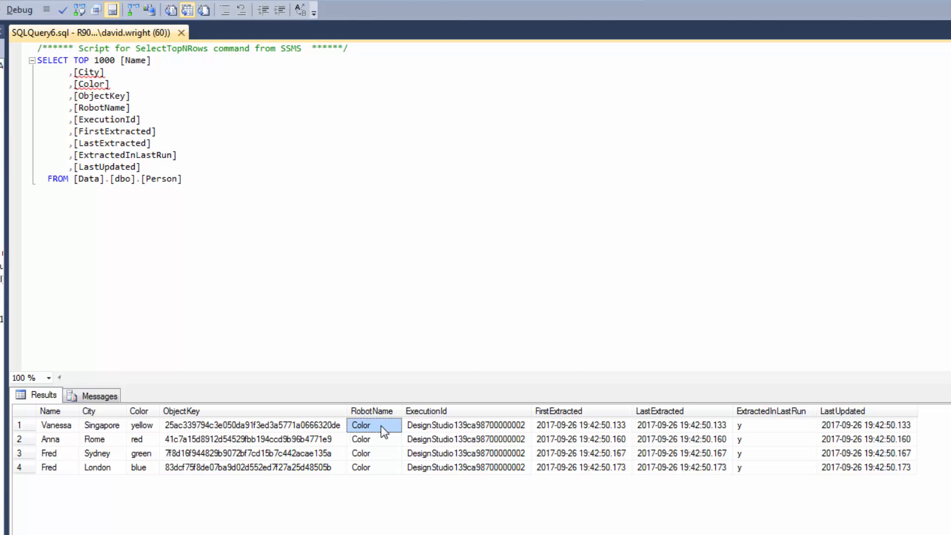
Switch to Design Studio and debug the Color robot again, and return to SQL Server Management Studio to view the updated dbo.Person rows.
left_click(413, 428)
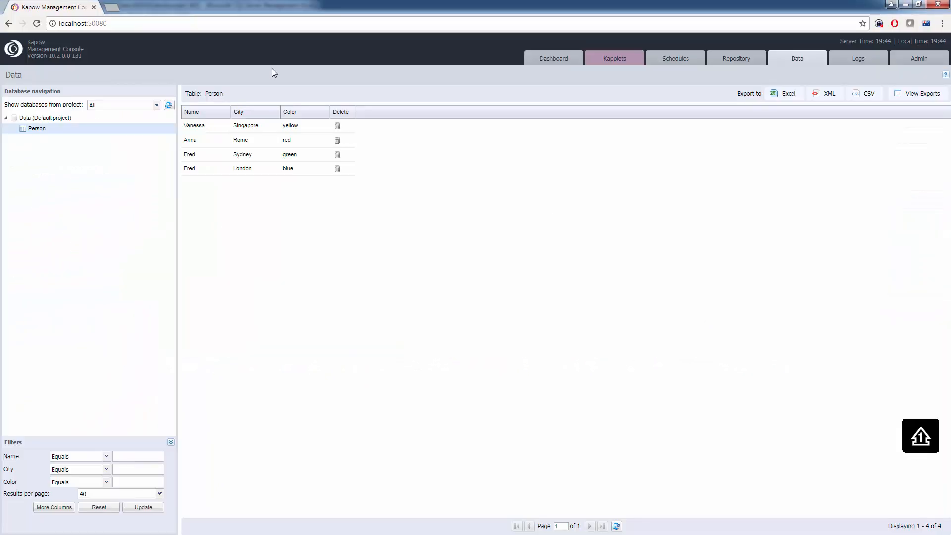
key("alt+Tab")
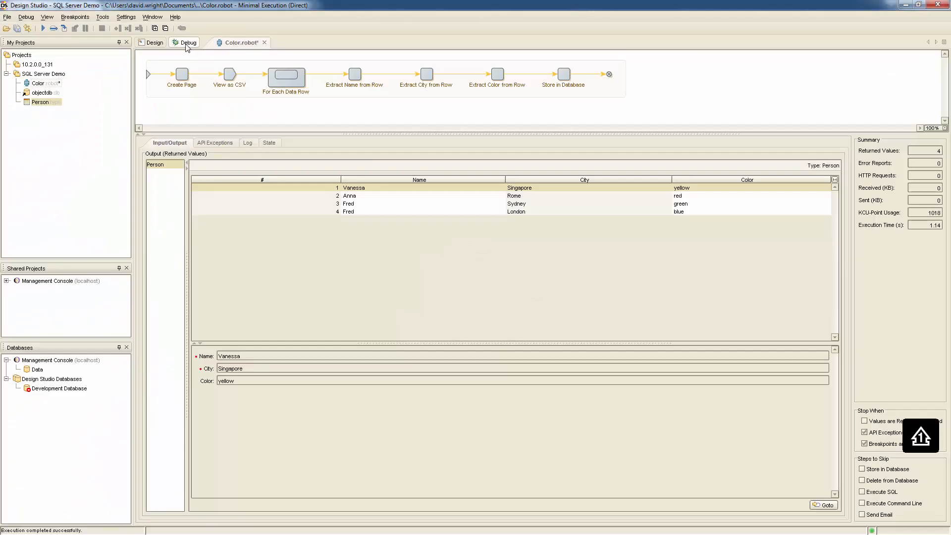
left_click(43, 28)
key("alt+Tab")
key("alt+Tab")
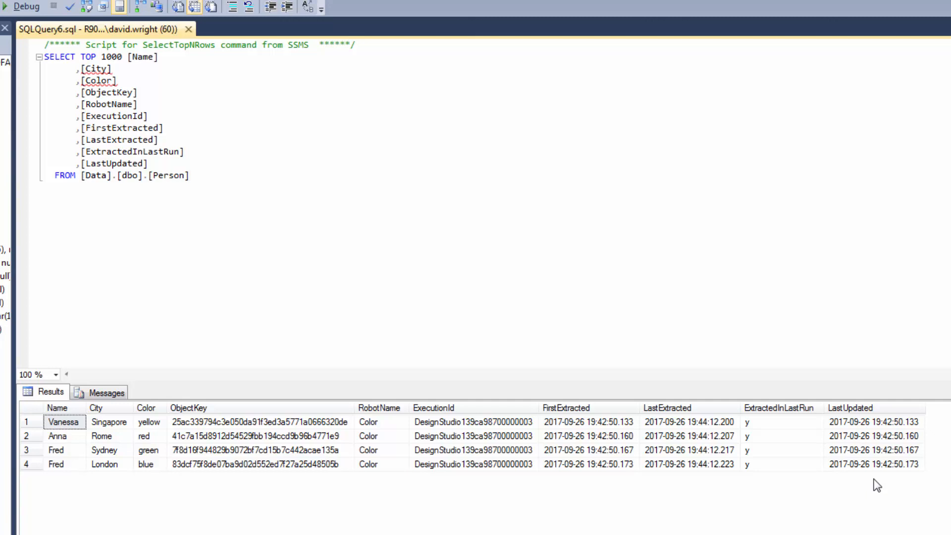
Back in Design Studio, edit the Create Page step's CSV: set the second row's city to Venice and the Singapore row's color to red.
key("alt+Tab")
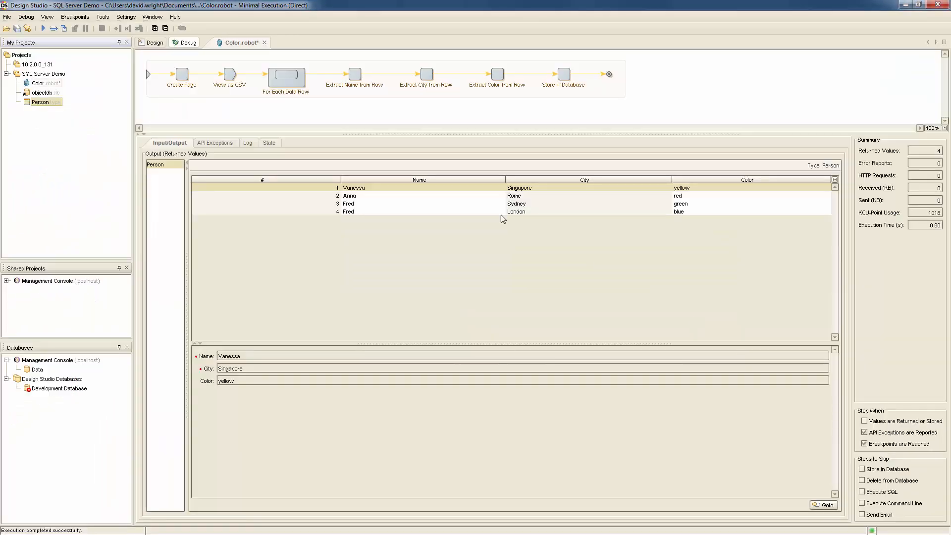
left_click(159, 42)
left_click(186, 76)
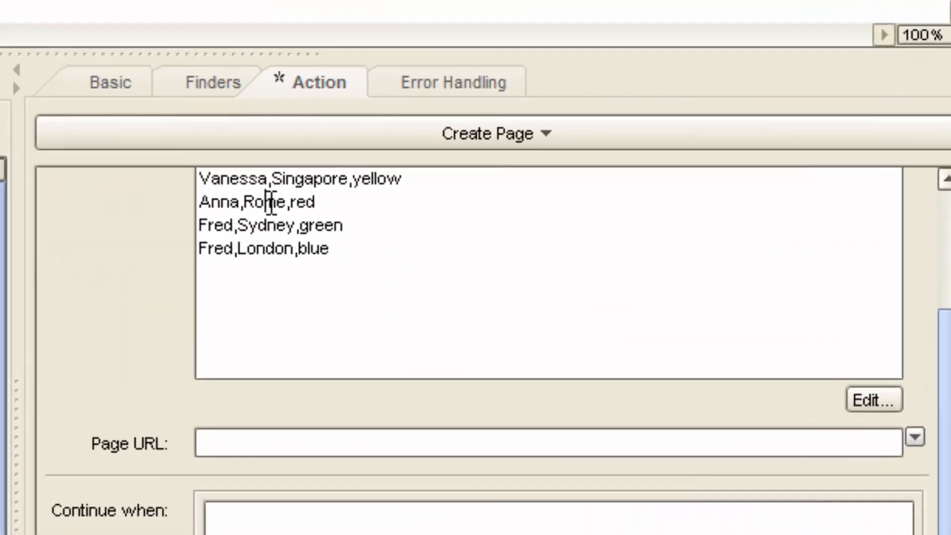
double_click(722, 179)
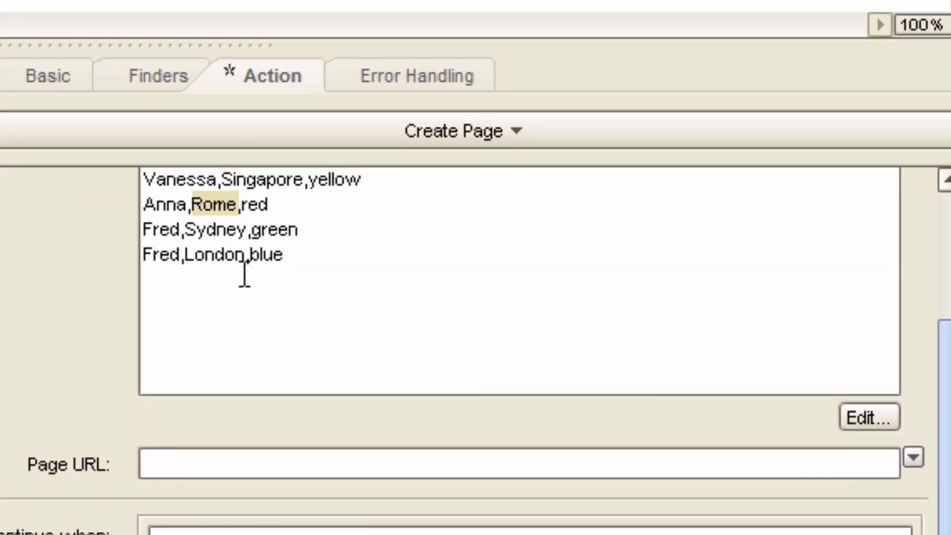
type("Venice")
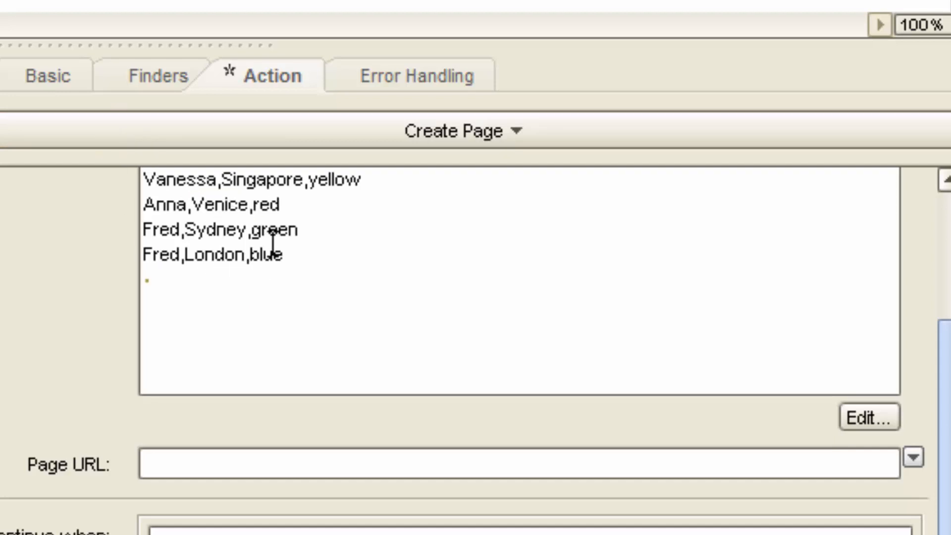
double_click(333, 179)
type("red")
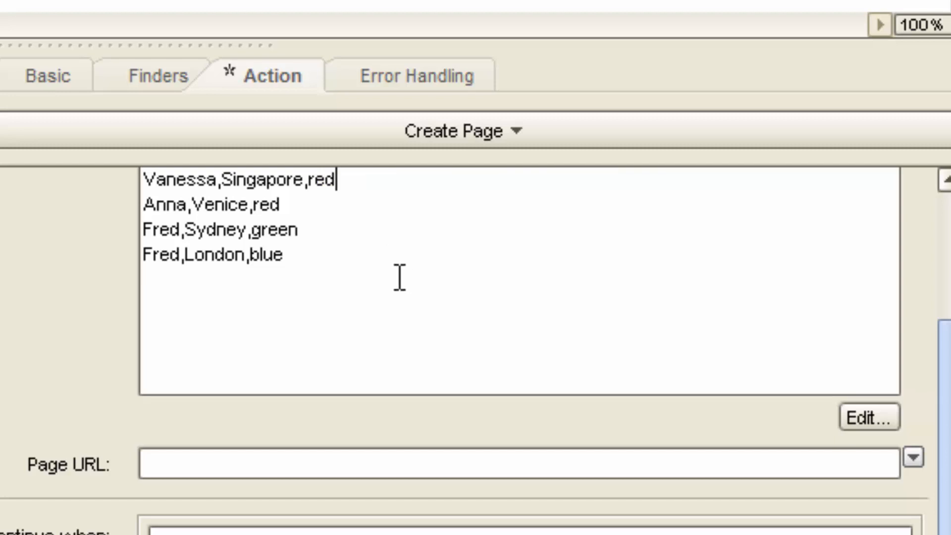
Delete the Sydney, green row from the Create Page step's CSV content.
left_click(321, 250)
key("shift+Home")
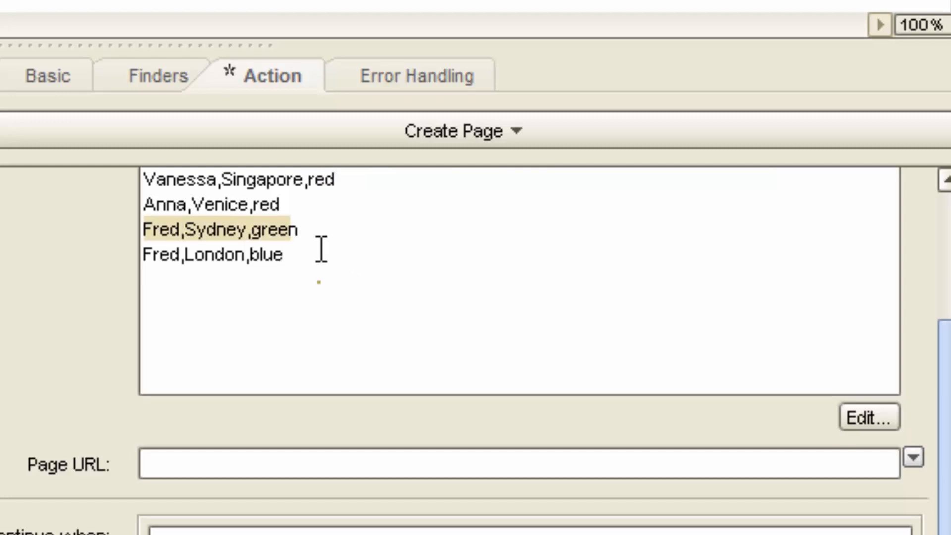
key("Delete")
key("Delete")
key("Delete")
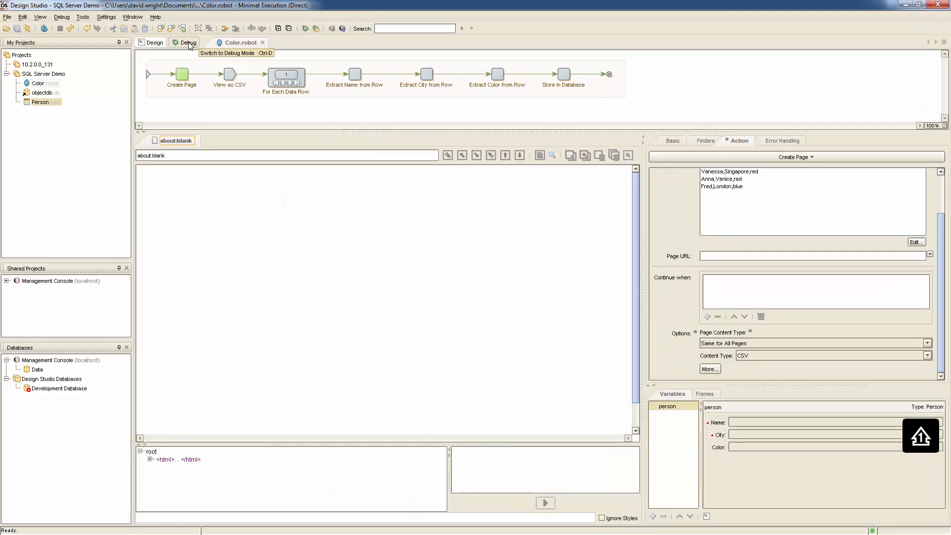
Debug the Color robot with the edited CSV, and rerun the dbo.Person query in SQL Server Management Studio.
left_click(188, 43)
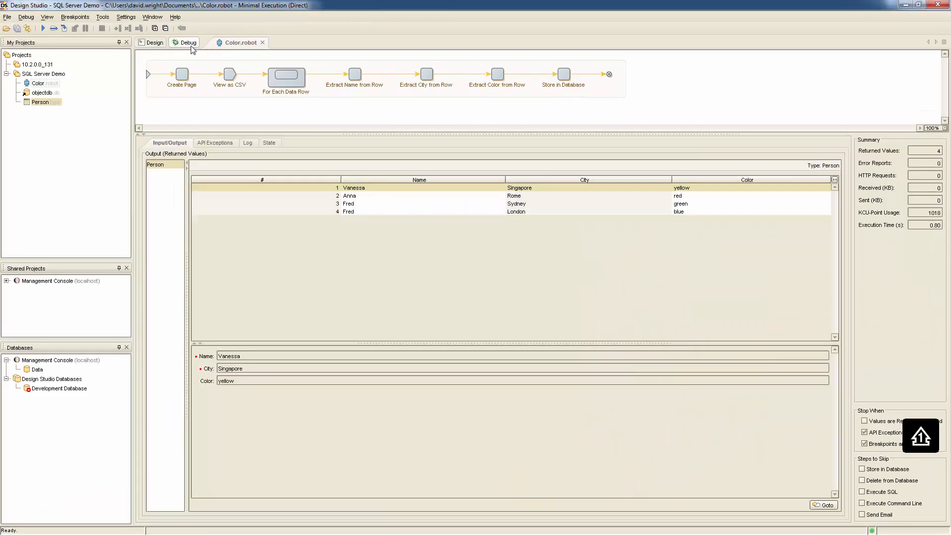
left_click(43, 28)
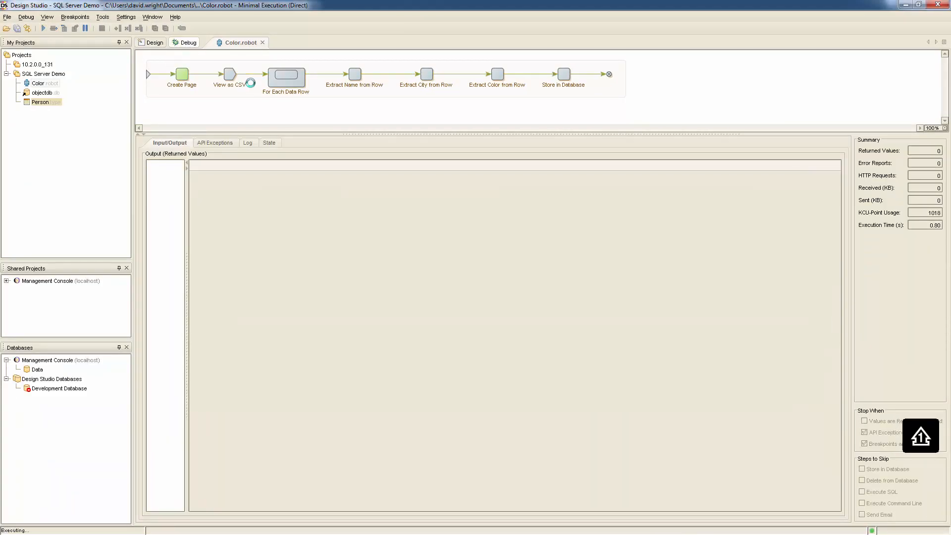
key("alt+Tab")
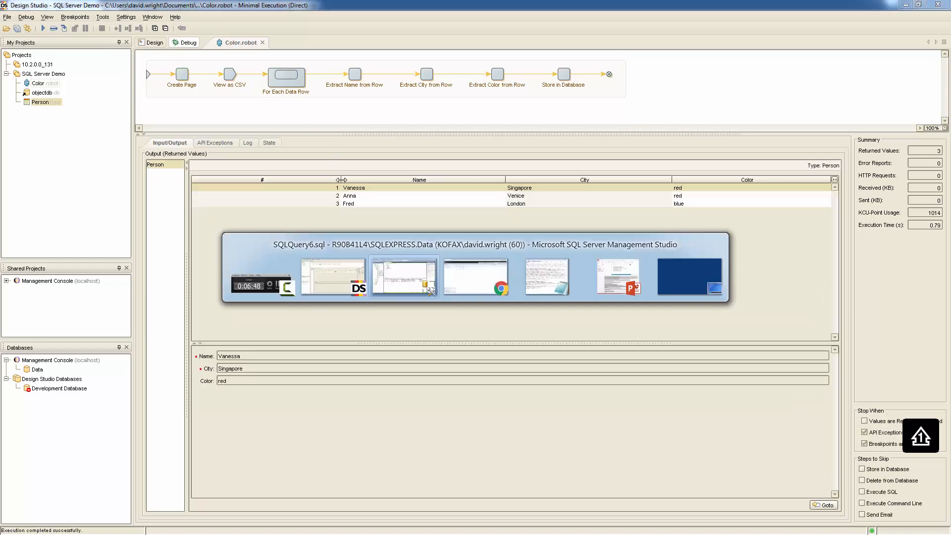
left_click(398, 263)
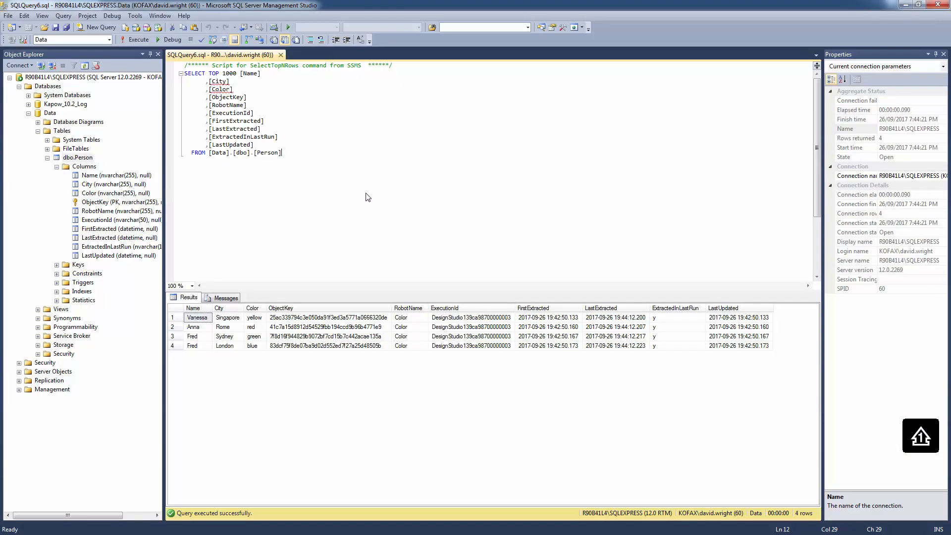
key("F5")
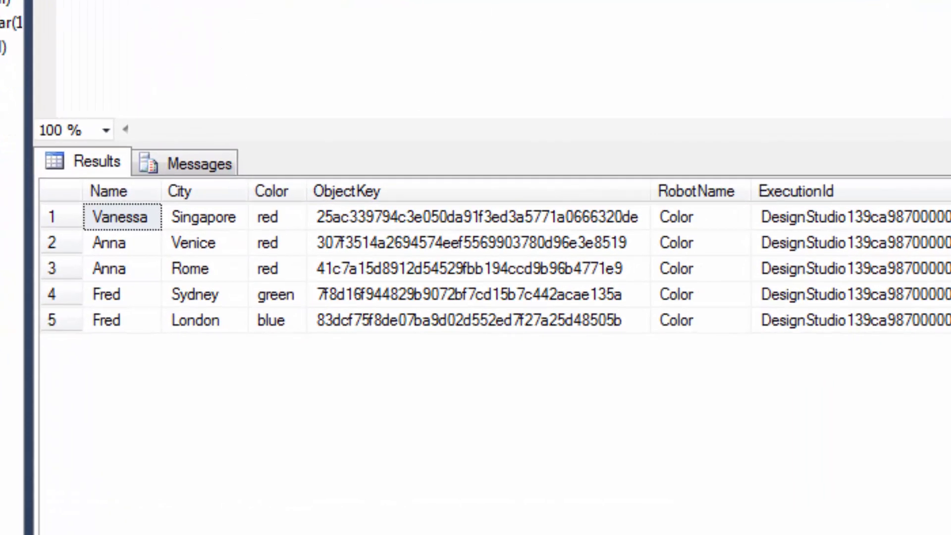
Compare the City, Color and ObjectKey values of the Rome, Venice and Singapore rows in the query results.
left_click(350, 269)
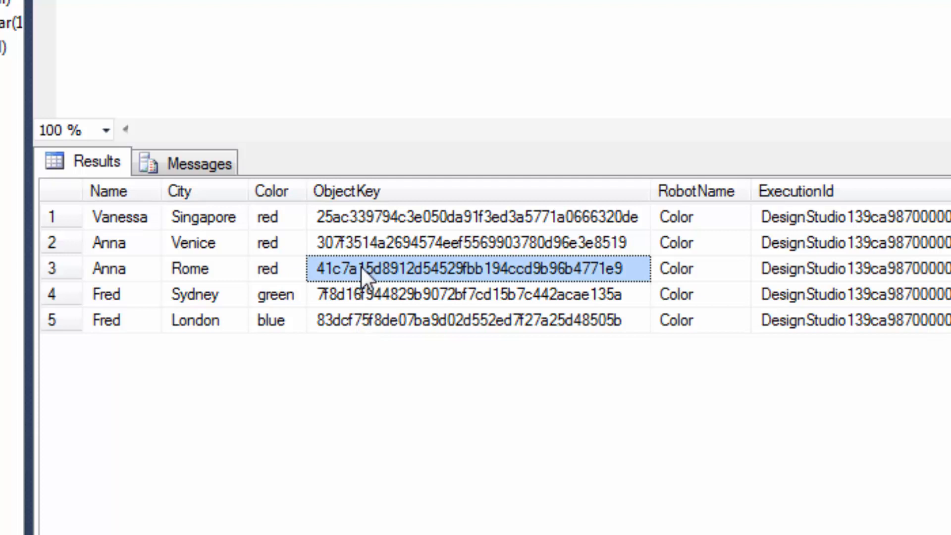
left_click(206, 268)
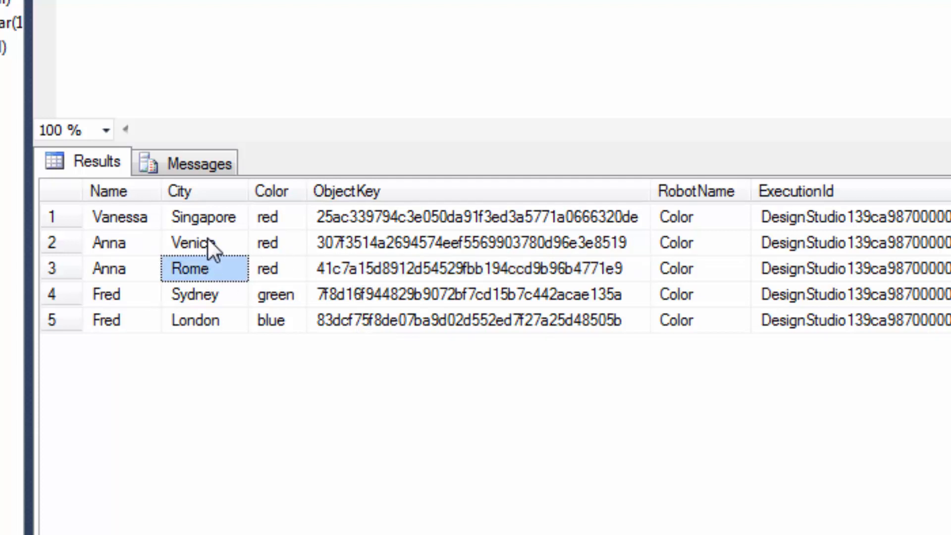
left_click(400, 246)
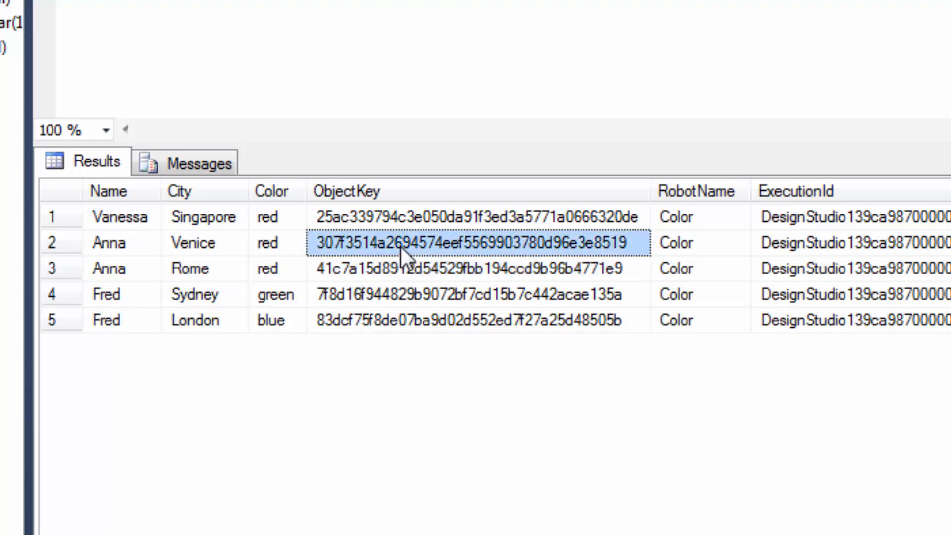
left_click_drag(149, 216, 239, 218)
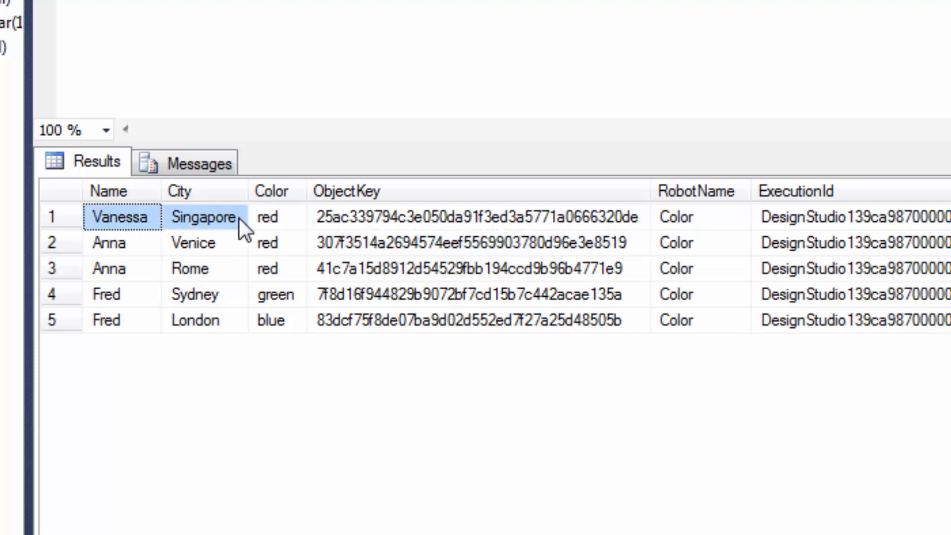
left_click(272, 220)
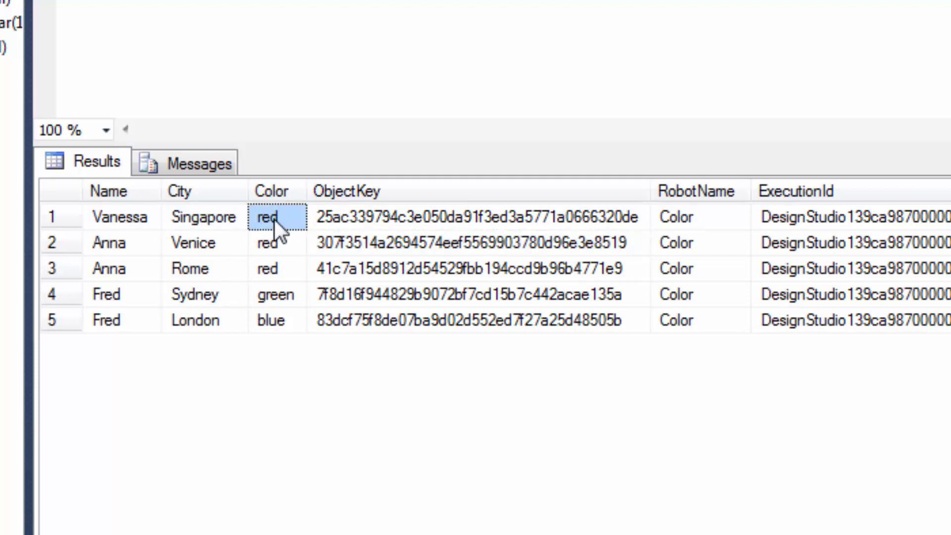
left_click(315, 221)
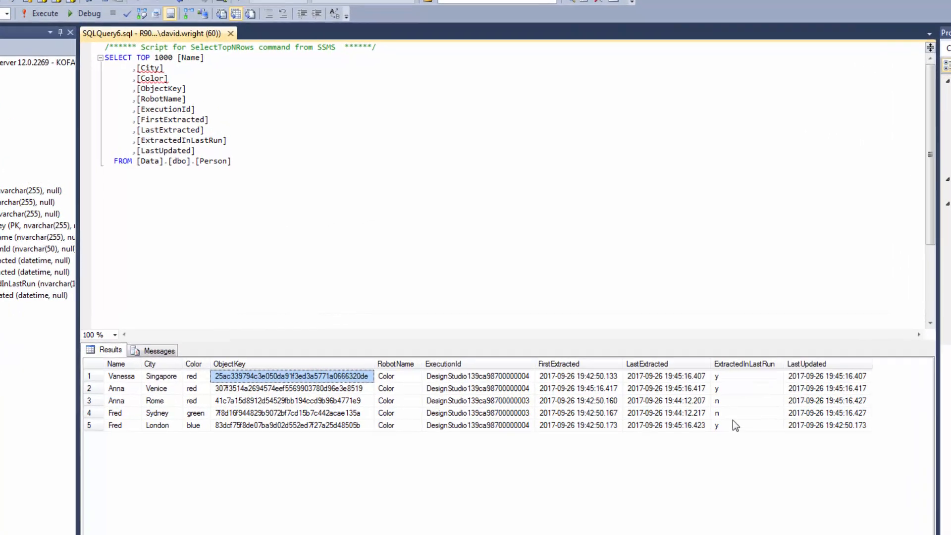
Examine the ExtractedInLastRun flags and ObjectKey values of the Rome and Sydney rows.
left_click_drag(665, 346, 663, 338)
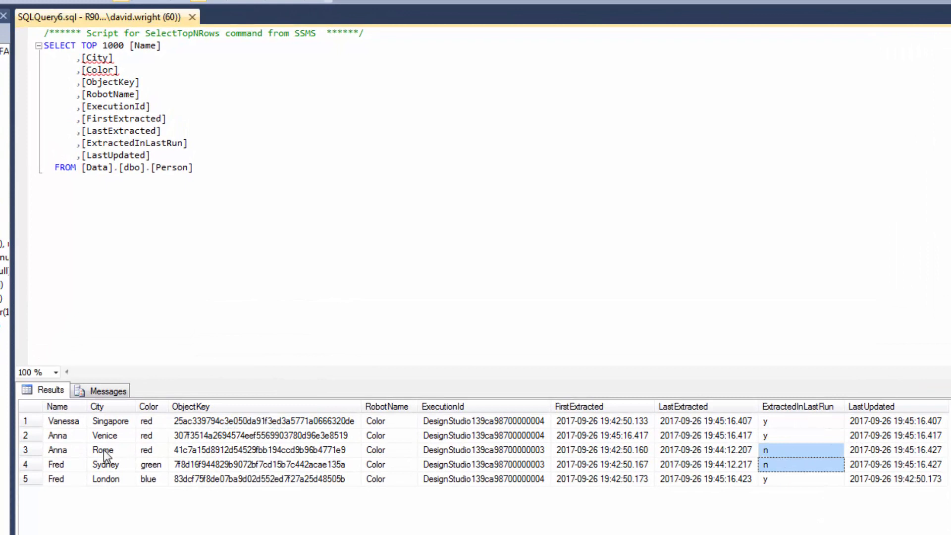
left_click_drag(85, 450, 147, 457)
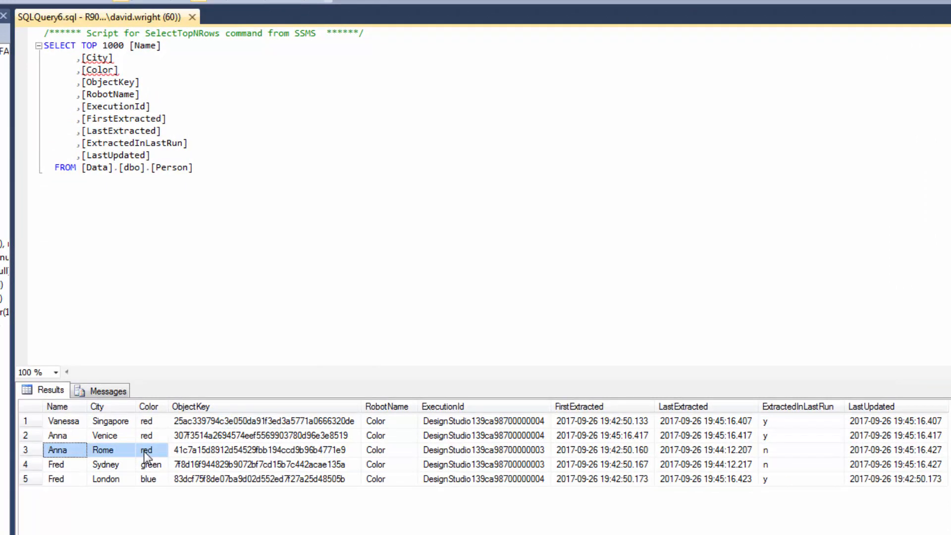
left_click(64, 467)
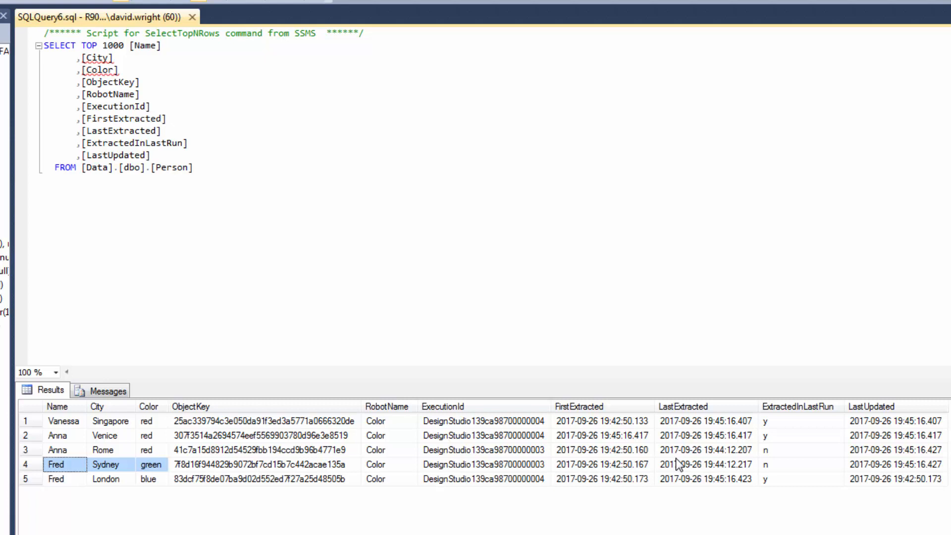
left_click_drag(259, 450, 260, 468)
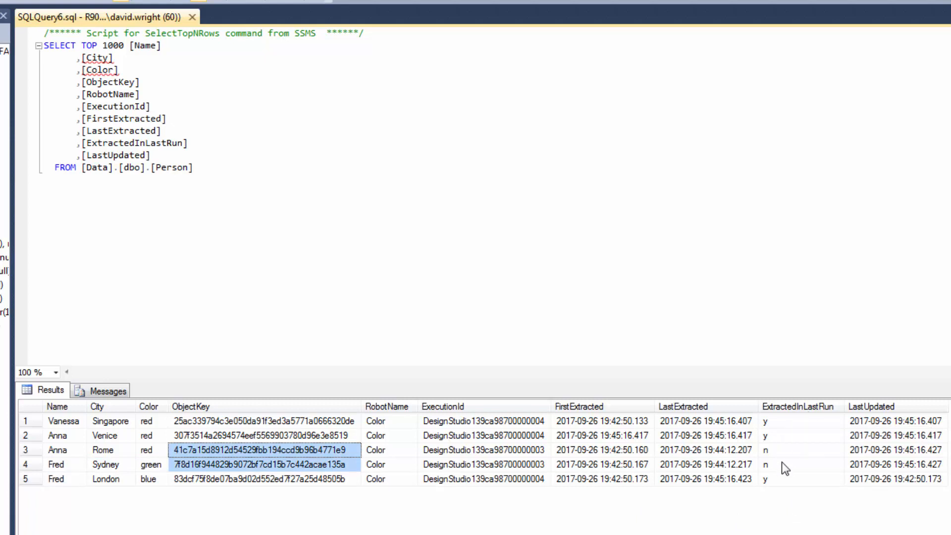
Below the existing query, add and run one selecting objectkey from [Data].[dbo].[Person] where ExtractedInLastRun='n'.
left_click(219, 180)
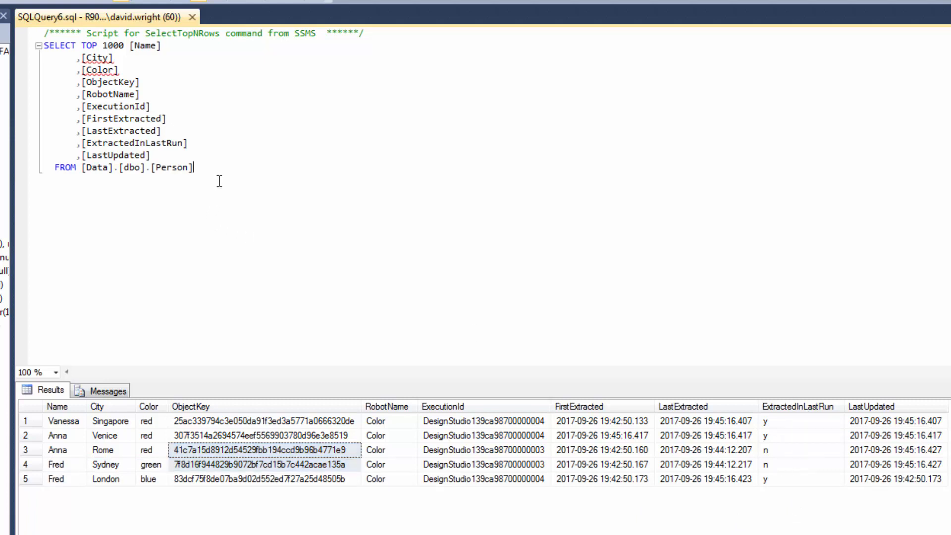
key("Return")
key("Return")
type("select objectkey")
key("Return")
type("from")
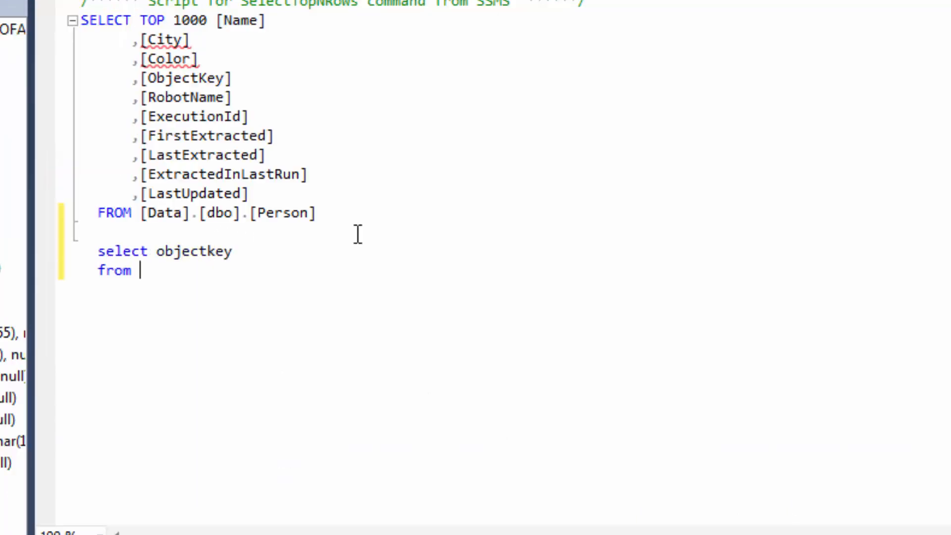
left_click_drag(81, 216, 317, 229)
key("ctrl+c")
left_click_drag(132, 272, 90, 272)
key("ctrl+v")
type("where ExtractedInLastRun='n'")
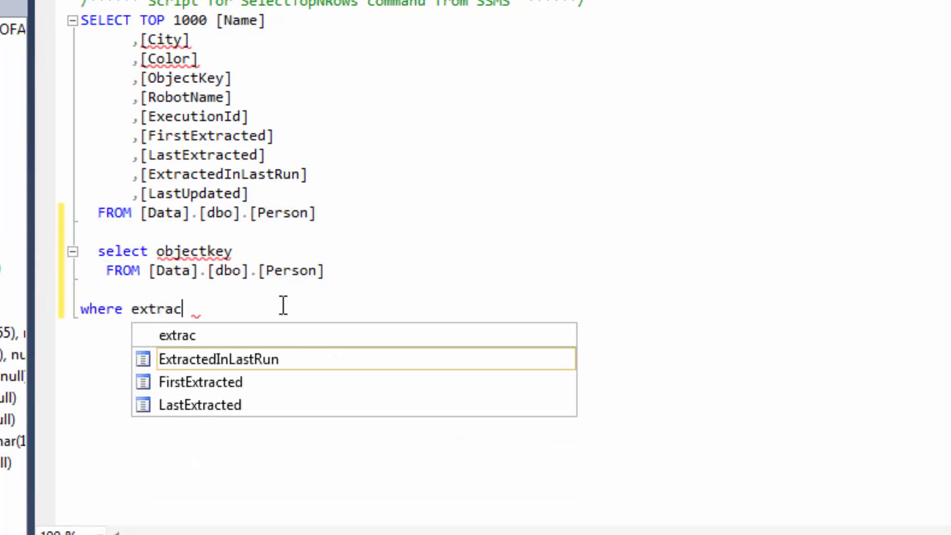
key("F5")
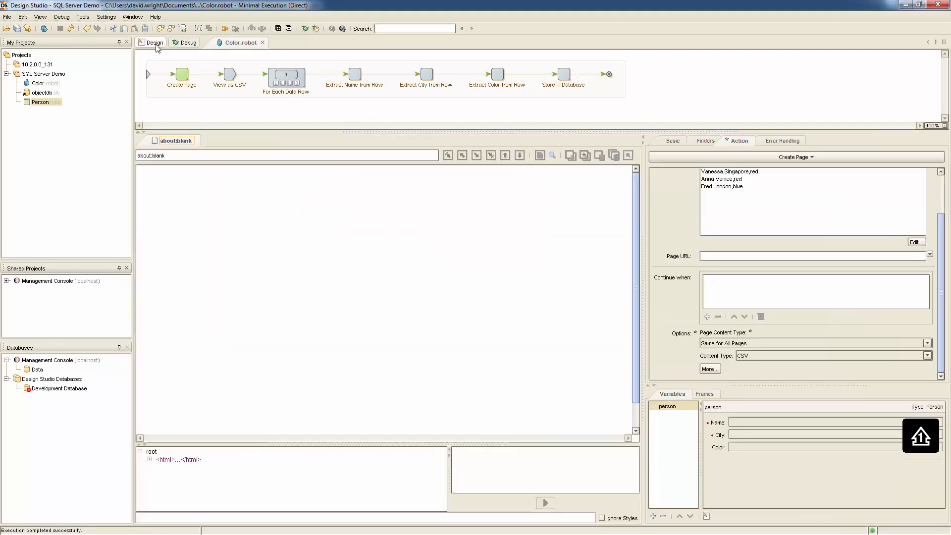
Switch to the Color robot's design view in Design Studio and add a simple Short Text variable named objectkey.
right_click(664, 437)
mouse_move(686, 441)
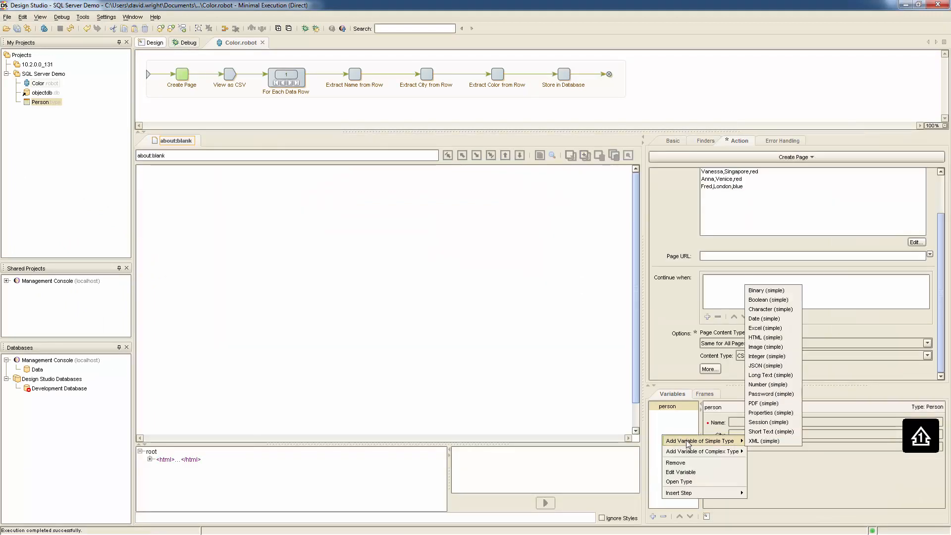
left_click(770, 432)
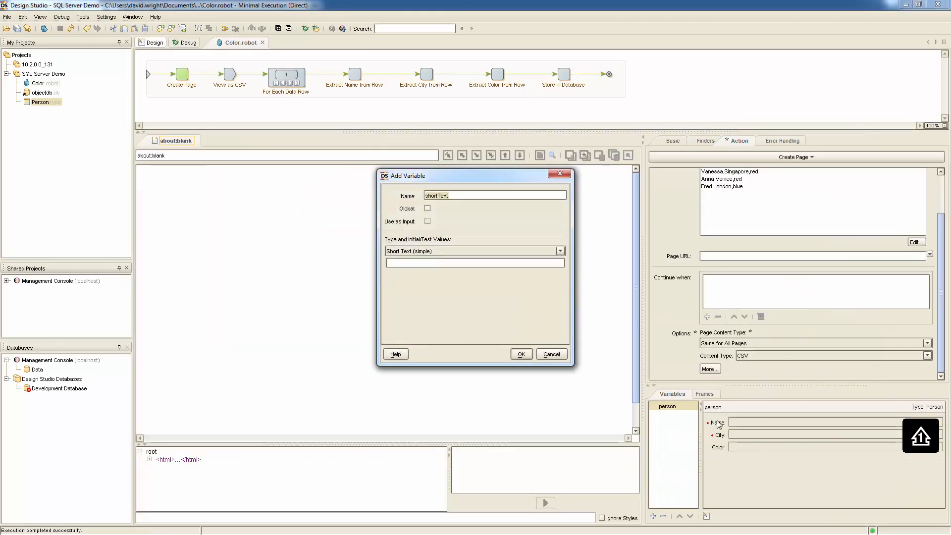
type("objectkey")
left_click(521, 354)
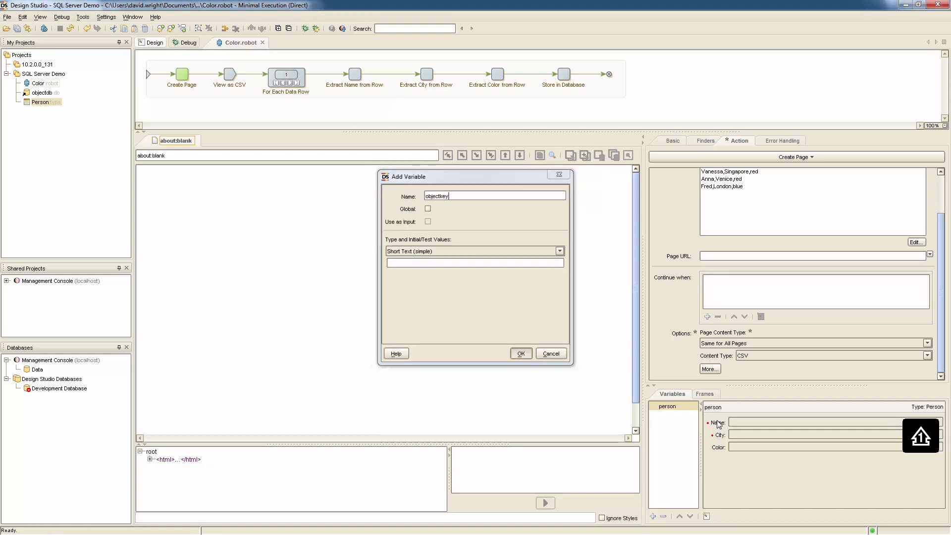
Add a branch before the Create Page step and insert a new action step on the lower branch.
right_click(161, 79)
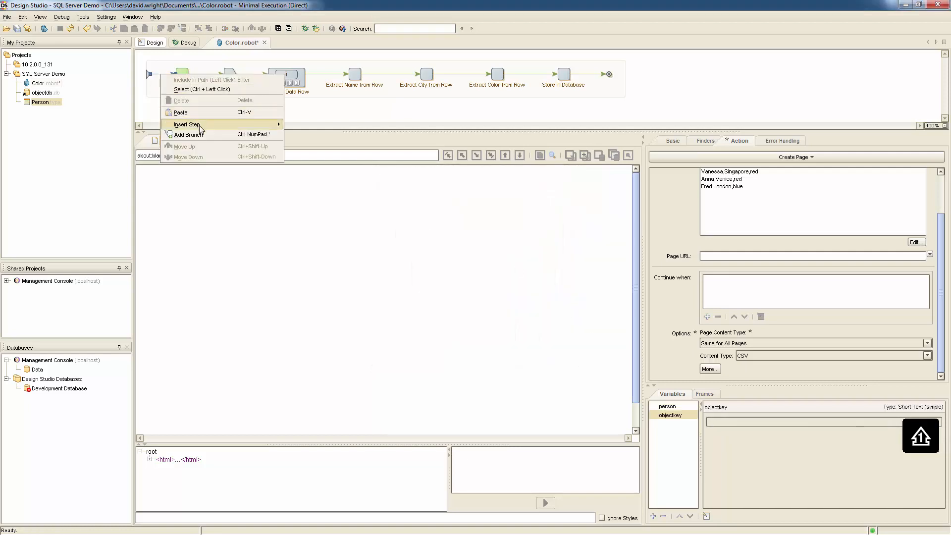
left_click(178, 122)
left_click(204, 101)
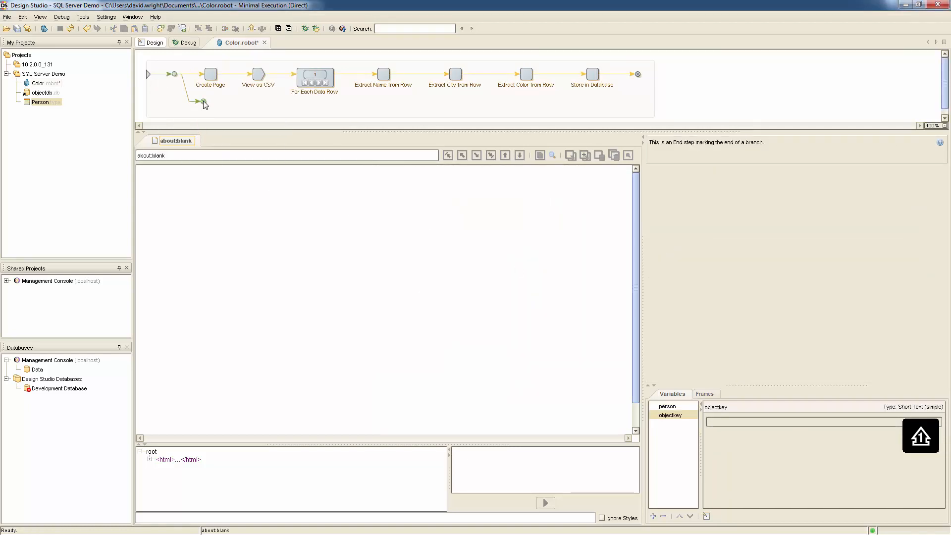
right_click(203, 102)
mouse_move(297, 266)
left_click(347, 263)
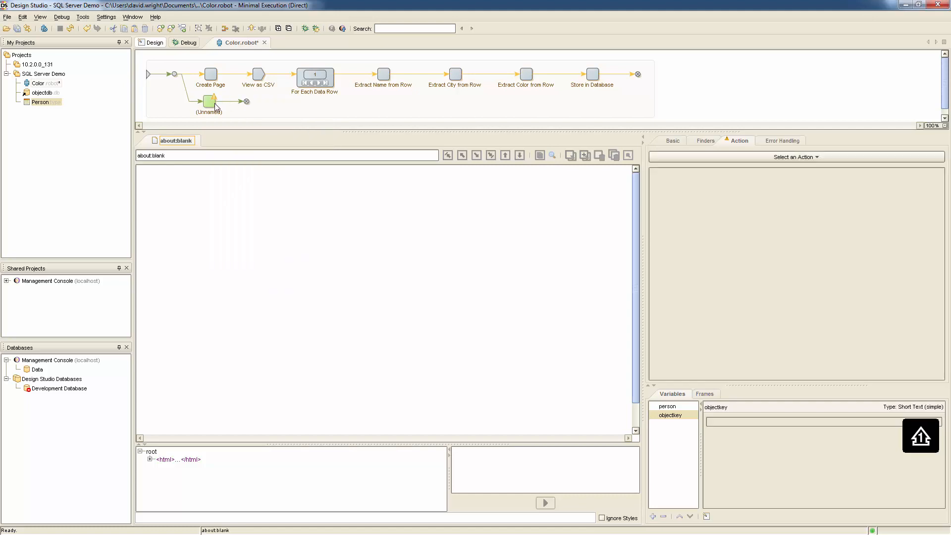
Assign the Query Database action to the unnamed step on the lower branch.
left_click(717, 157)
mouse_move(700, 299)
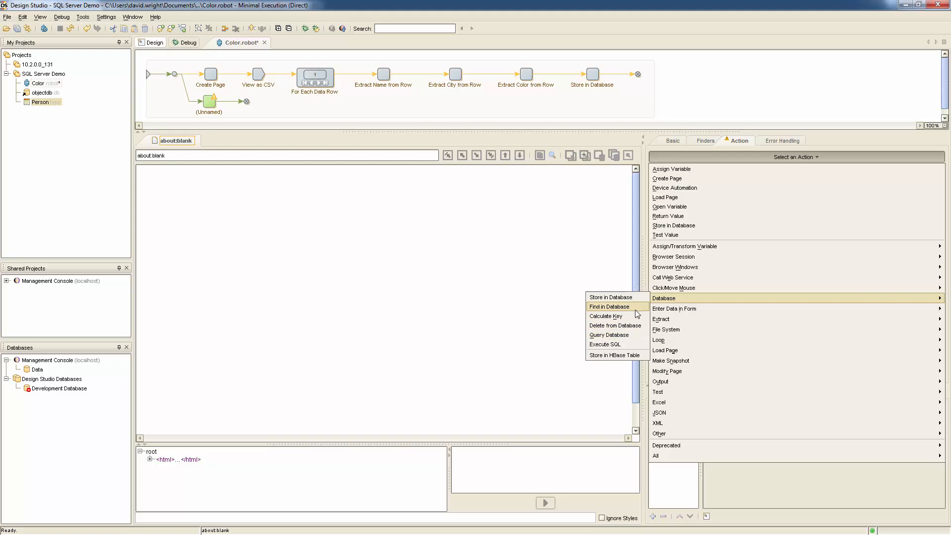
left_click(634, 335)
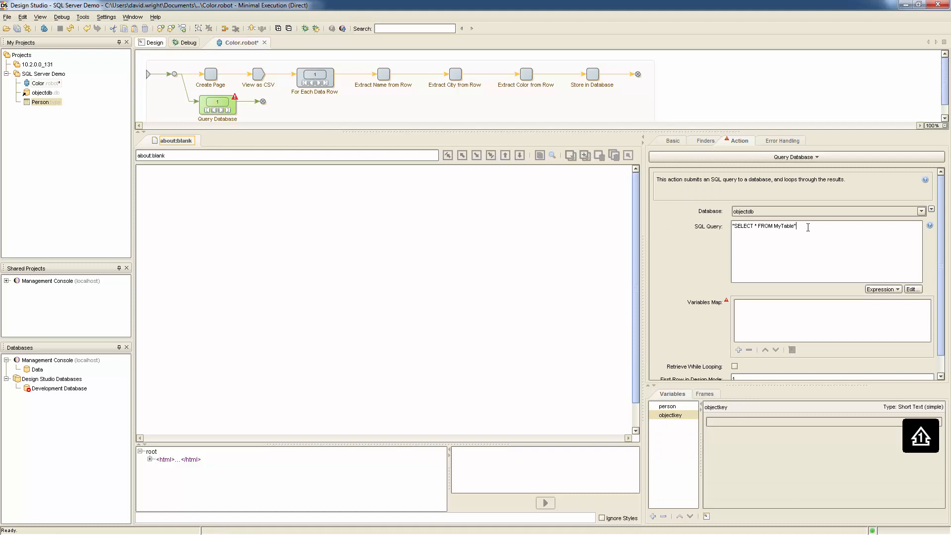
Copy the ExtractedInLastRun='n' objectkey query from SQL Server Management Studio and enter it, in double quotes, as the Query Database step's SQL query.
key("ctrl+a")
type("FROM [Data].[dbo].[Person]")
key("alt+Tab")
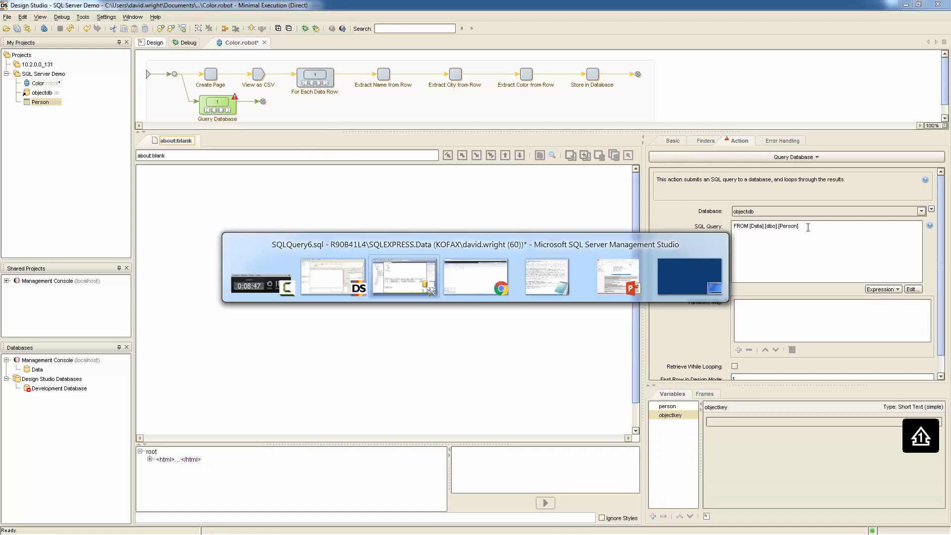
left_click_drag(282, 192, 184, 168)
key("ctrl+c")
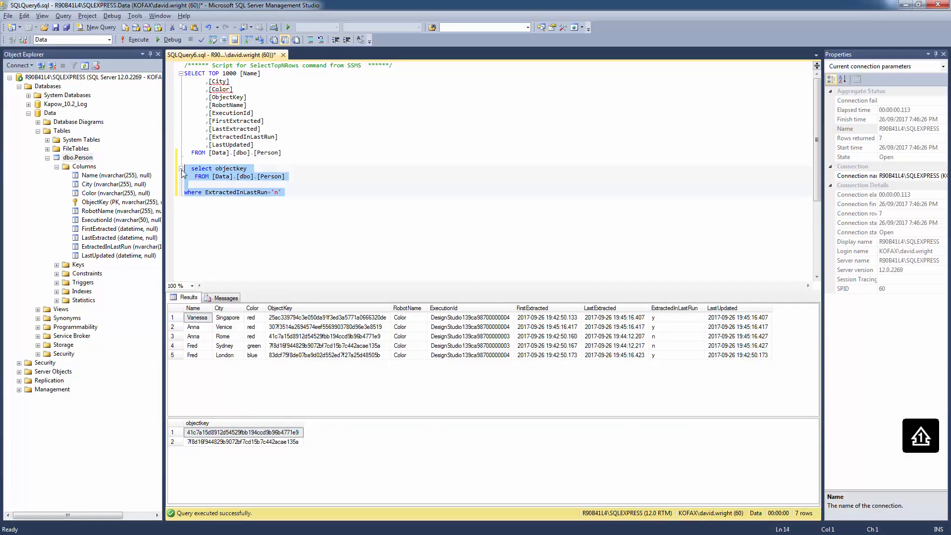
key("alt+Tab")
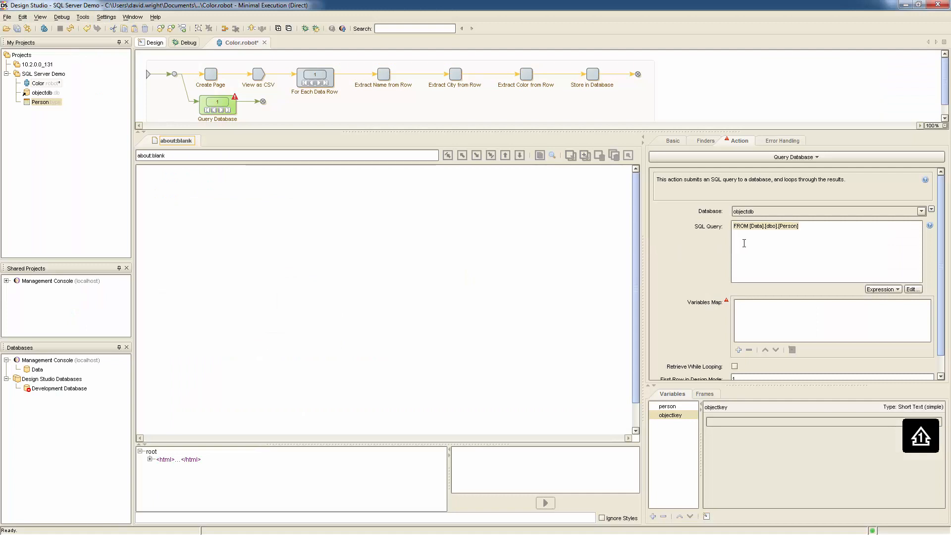
type("\"")
key("ctrl+v")
type("\"")
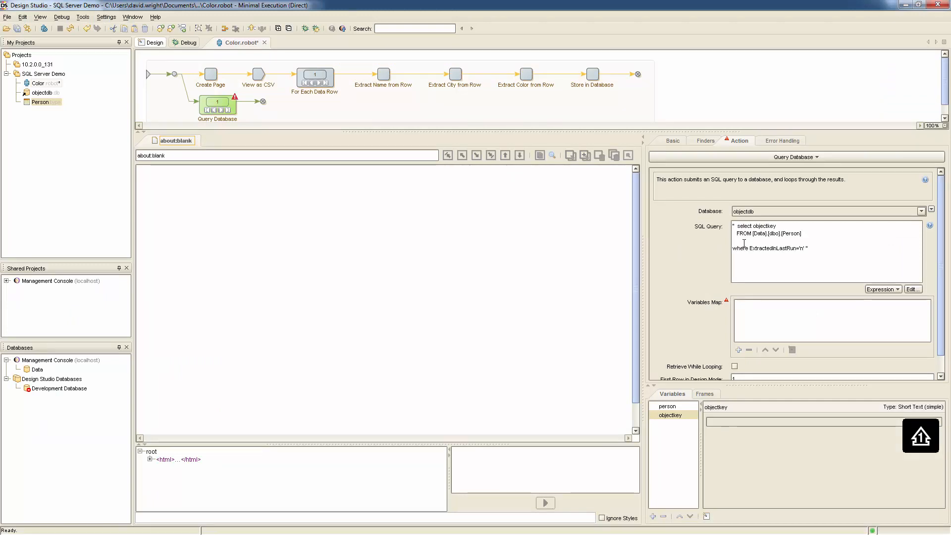
Test-run the objectkey query in the SQL Editor and accept the expression.
left_click(912, 290)
left_click(484, 303)
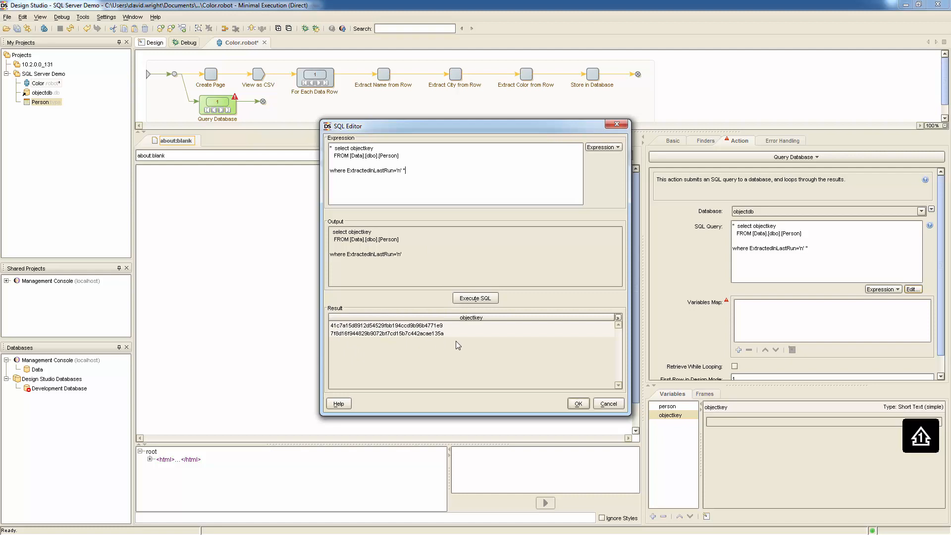
left_click(583, 406)
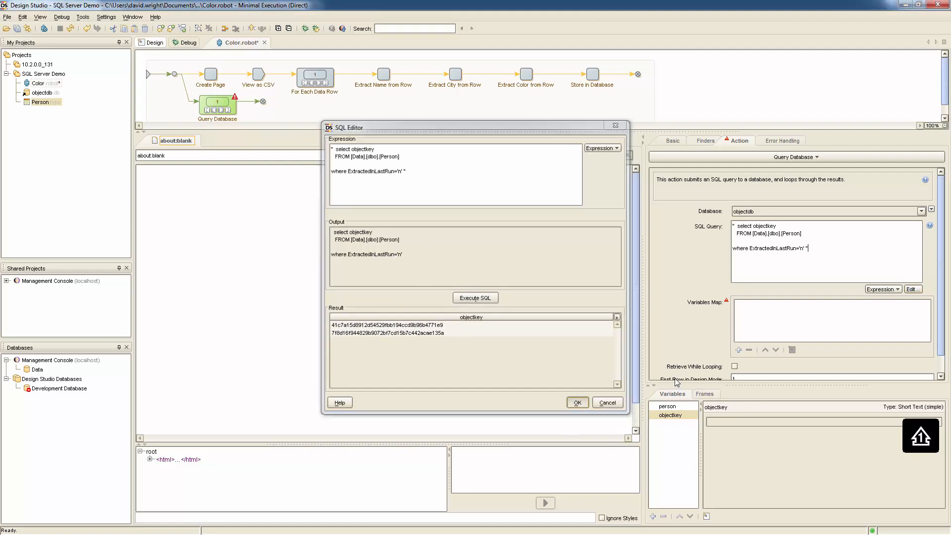
Map the query's objectkey column to the objectkey variable and execute the lower branch to its end.
left_click(738, 350)
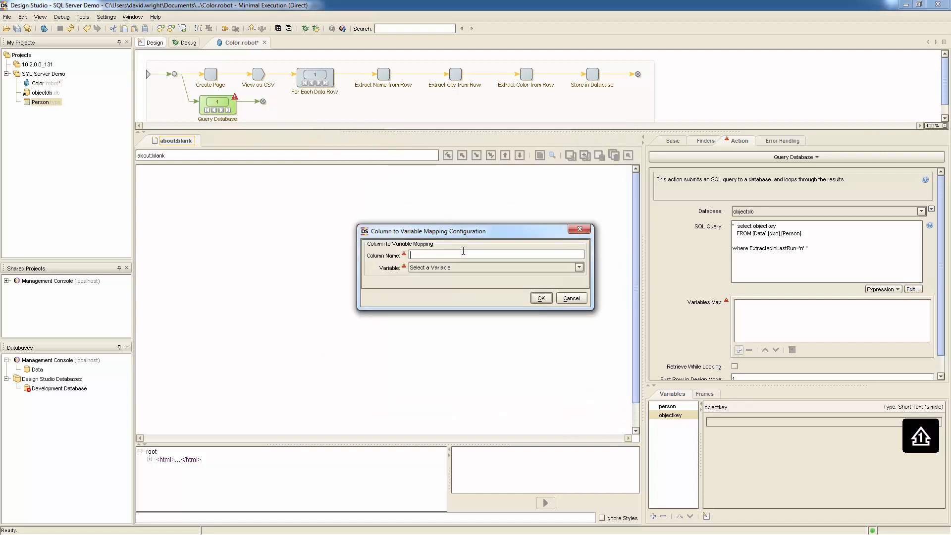
type("objectkey")
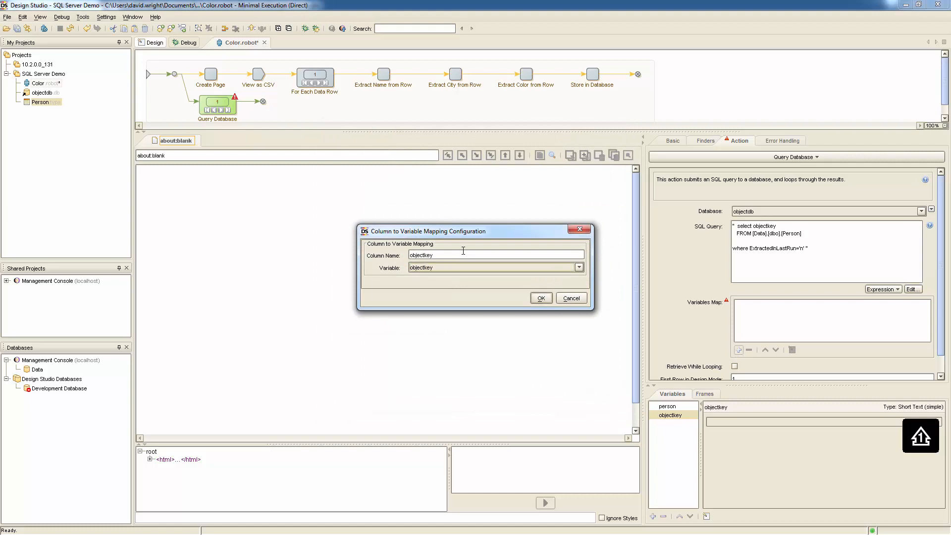
left_click(548, 300)
left_click(268, 104)
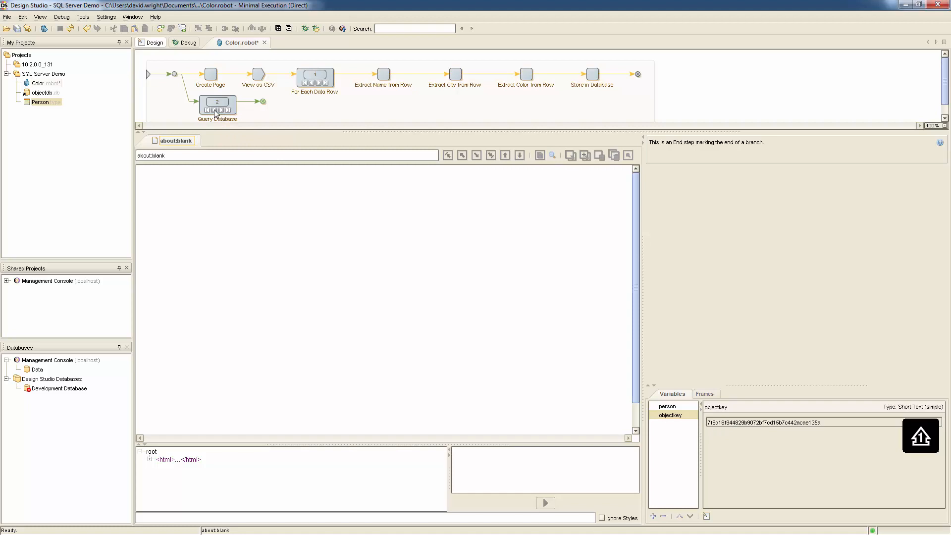
Insert a Find in Database action step after Query Database on the lower branch.
right_click(262, 101)
mouse_move(349, 266)
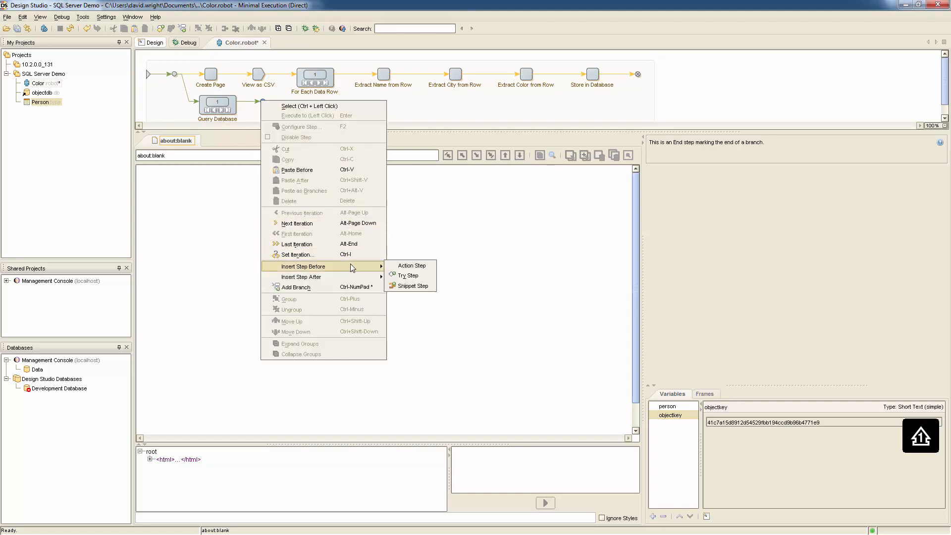
left_click(401, 267)
left_click(729, 157)
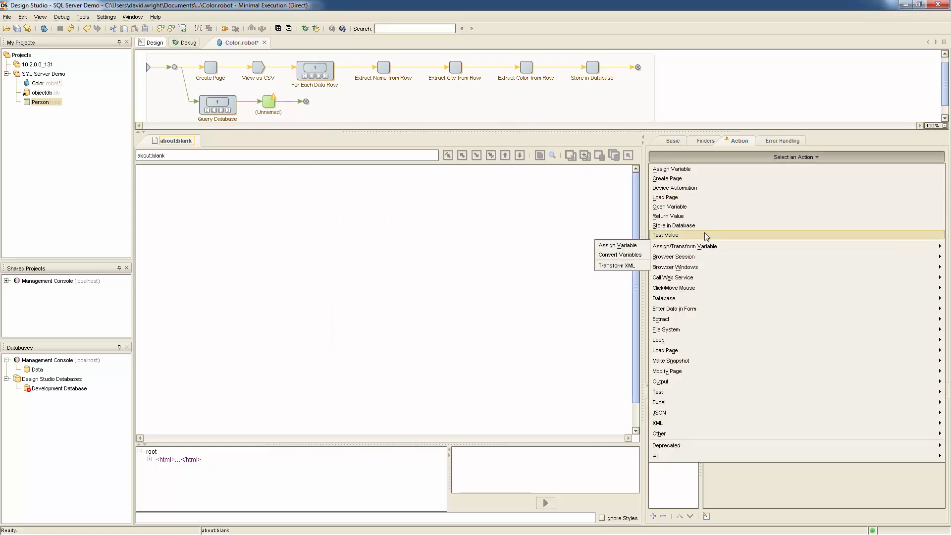
left_click(623, 307)
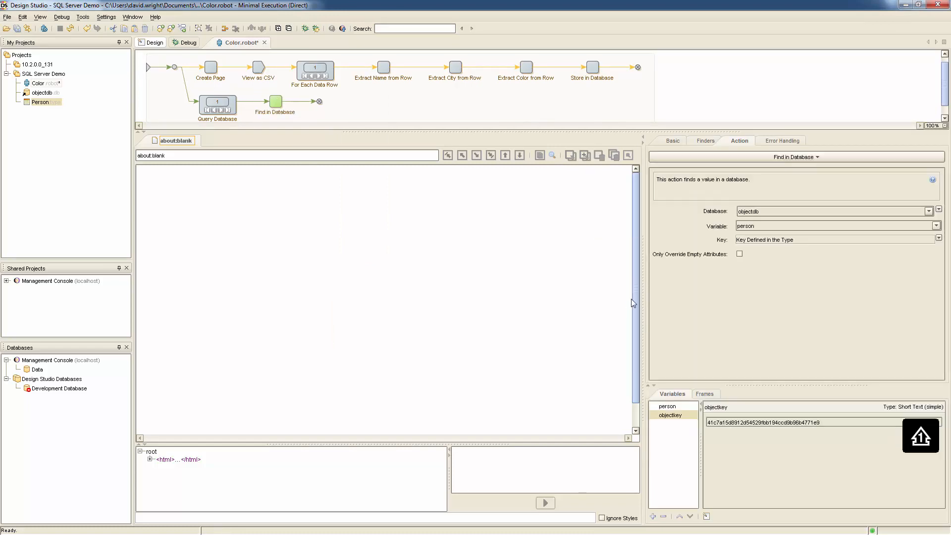
Set the key of the Find in Database step to the objectkey variable.
left_click(939, 241)
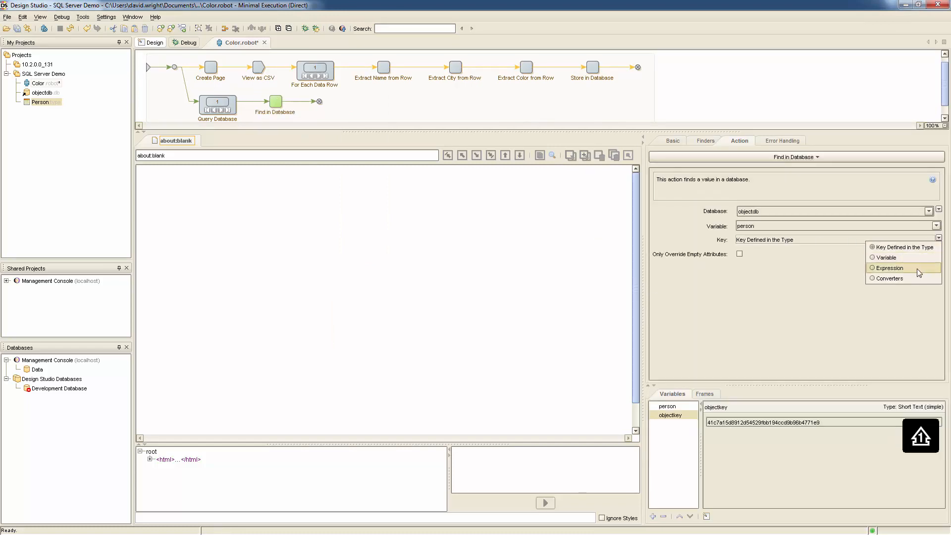
left_click(904, 258)
left_click(802, 240)
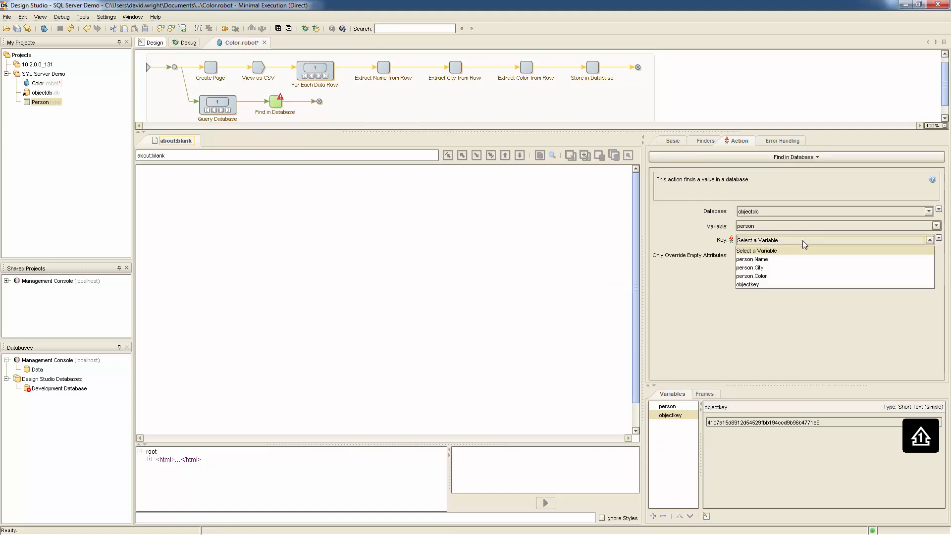
left_click(779, 284)
Execute the lower branch and examine the person variable's values for both query iterations.
left_click(320, 102)
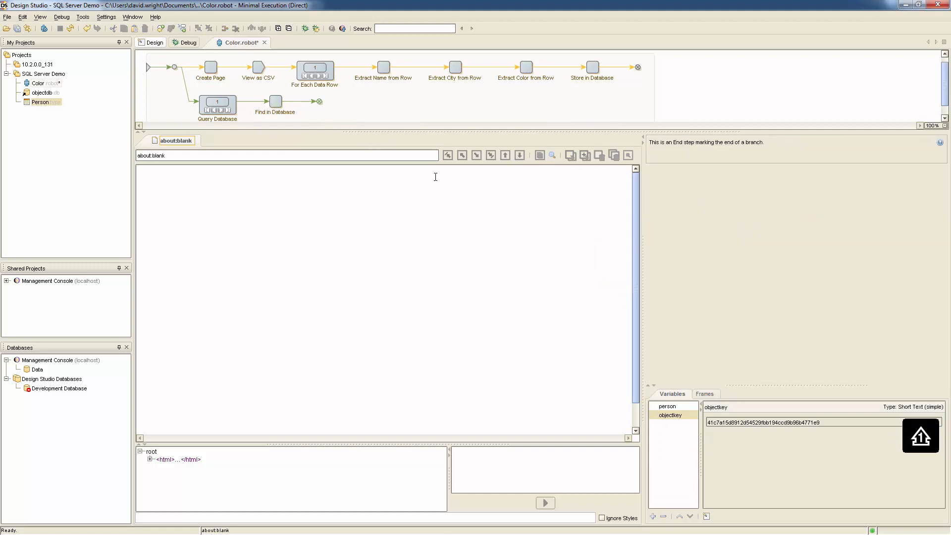
left_click(676, 408)
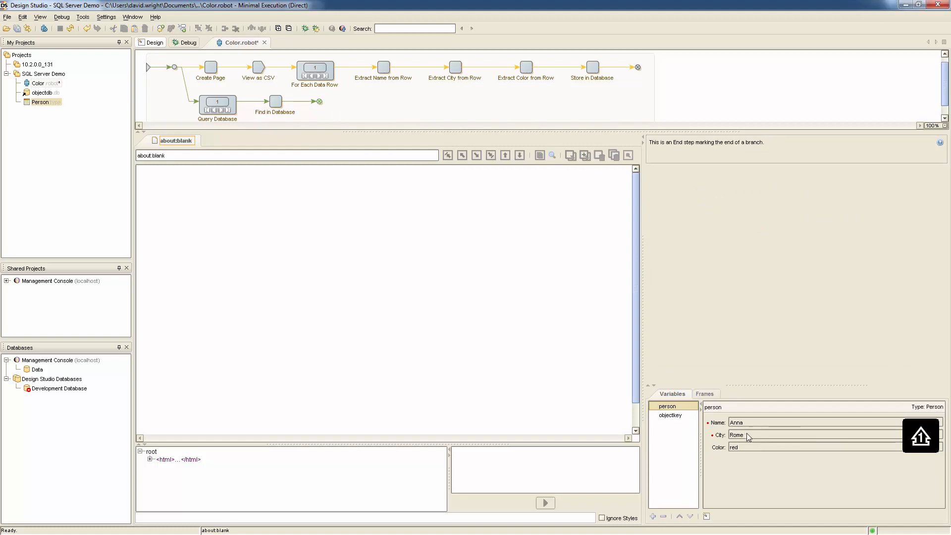
left_click(220, 109)
Insert a Delete from Database action step for the person variable after Find in Database.
right_click(320, 101)
mouse_move(414, 266)
left_click(467, 267)
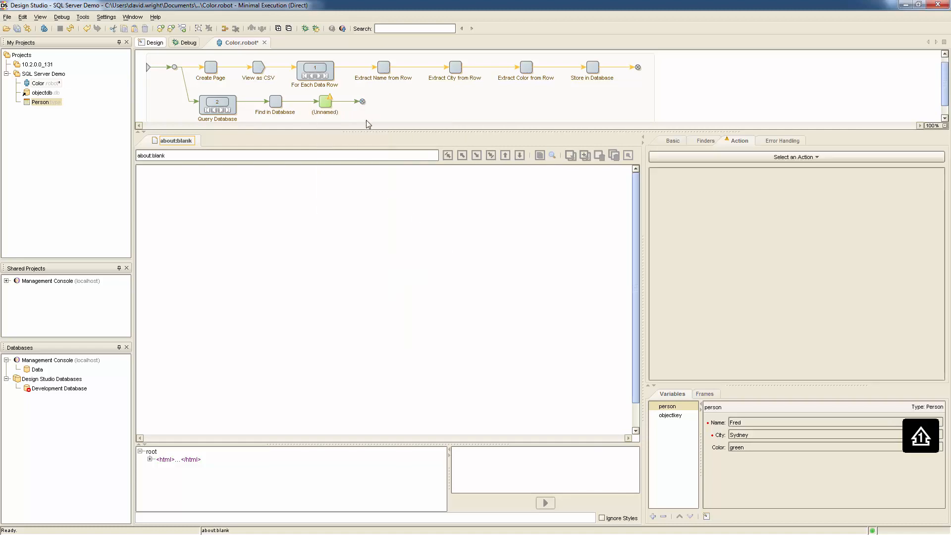
mouse_move(682, 301)
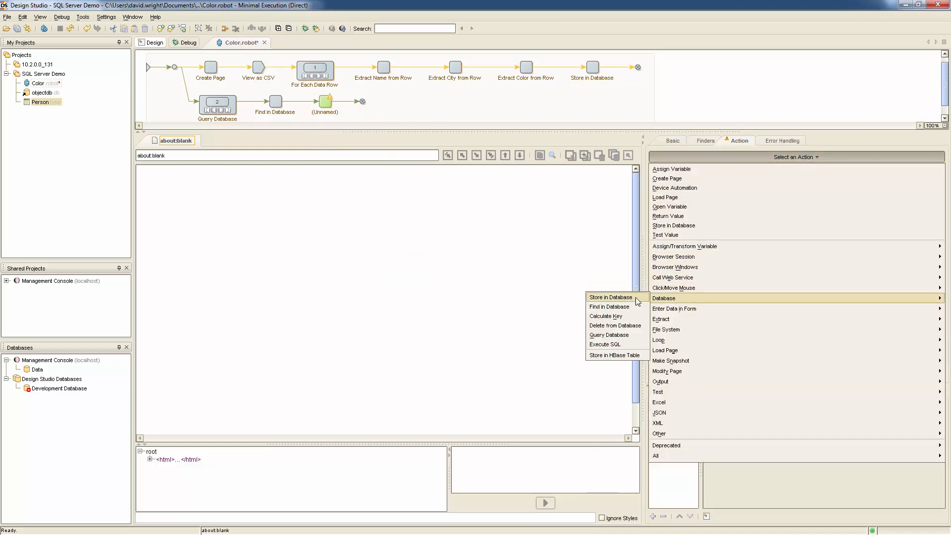
left_click(630, 325)
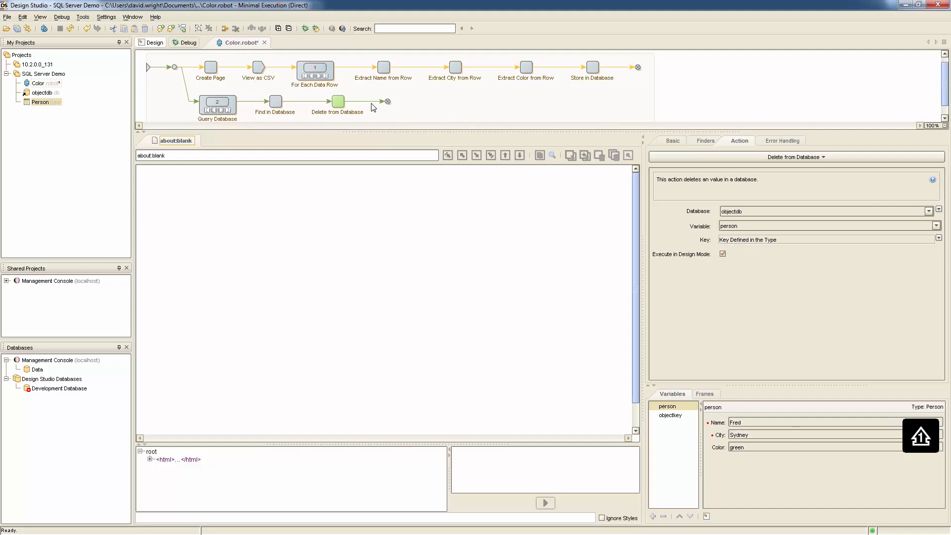
Execute the branch through Delete from Database for the first and second query iterations to delete both outdated rows.
left_click(211, 110)
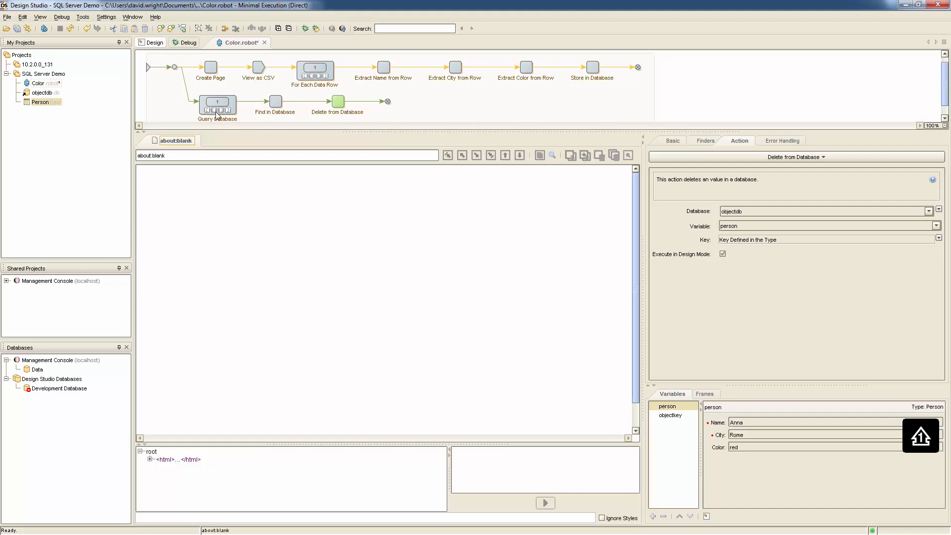
left_click(388, 103)
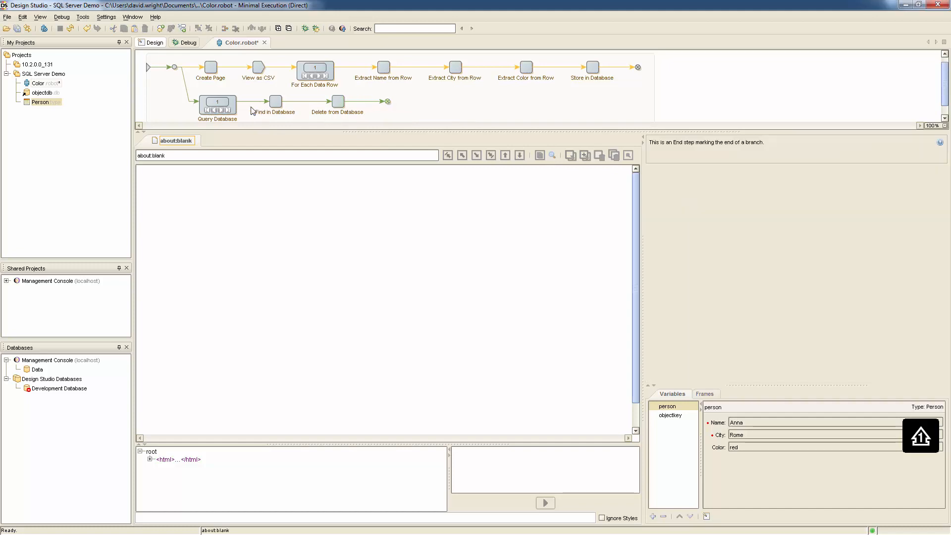
left_click(221, 111)
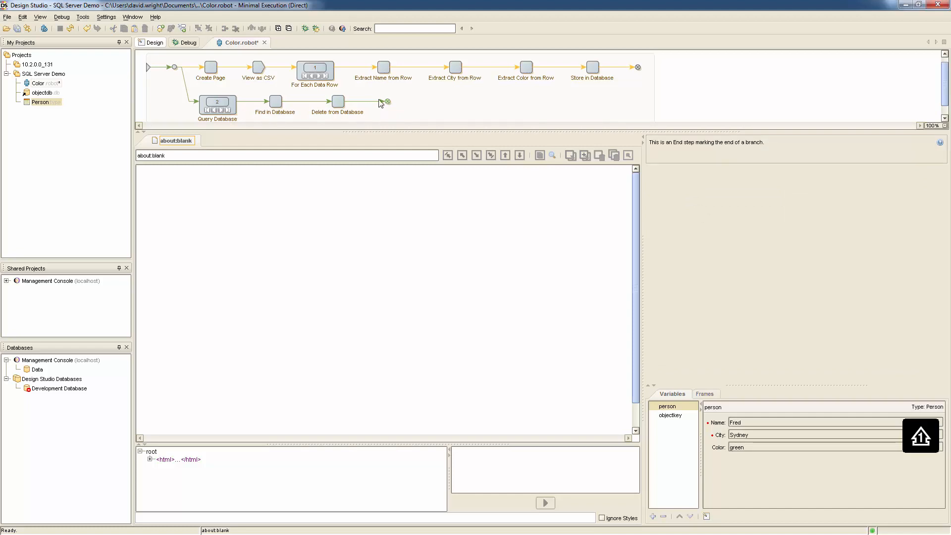
Switch to the Kapow Management Console, refresh the database list and reopen the Person table to check the remaining rows.
key("alt+Tab")
key("Tab")
key("Tab")
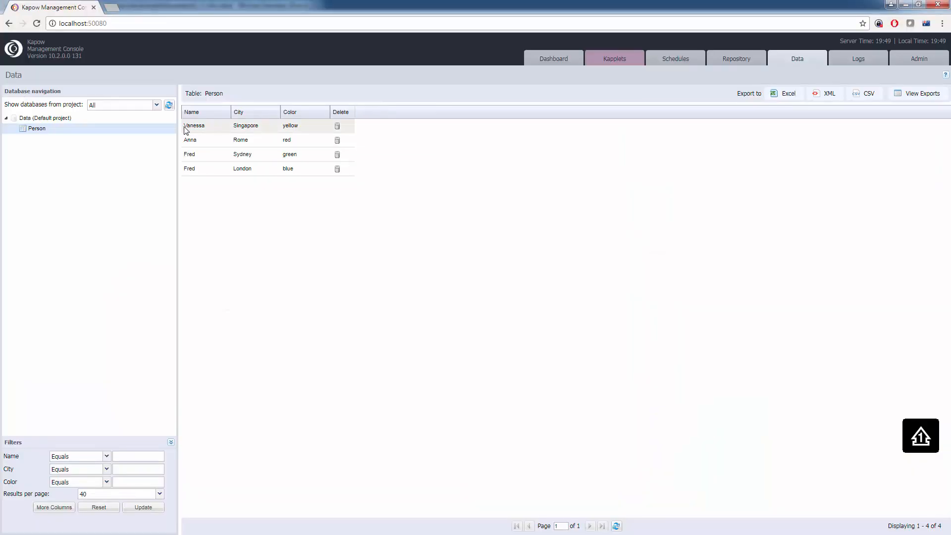
left_click(169, 105)
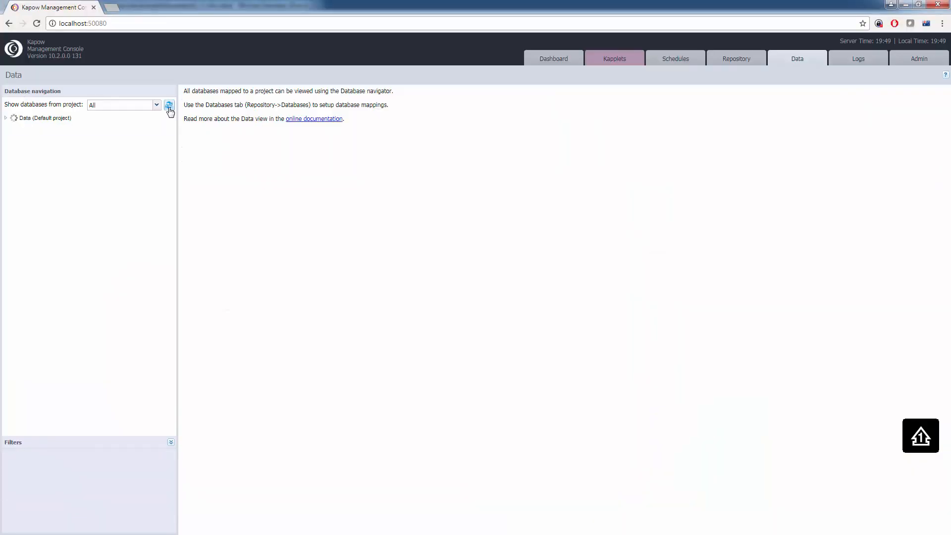
left_click(38, 129)
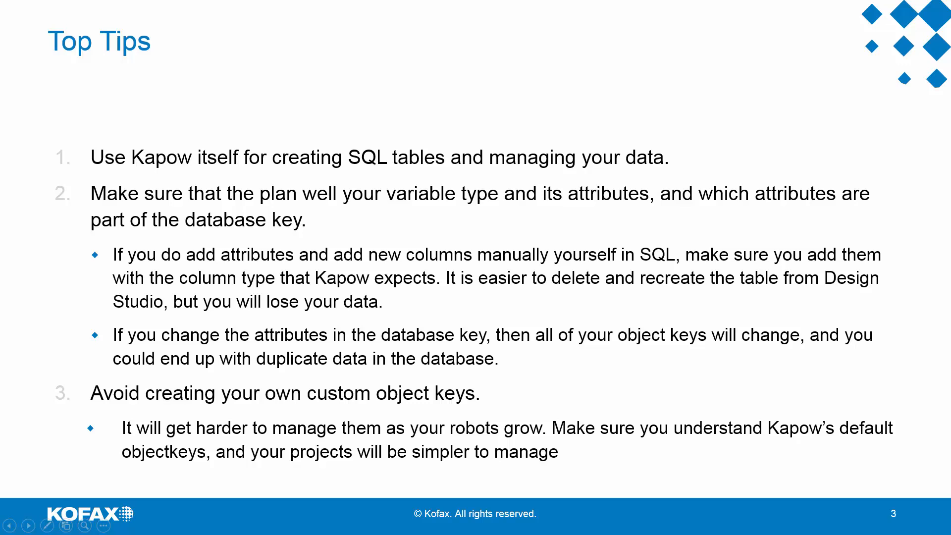
key("Right")
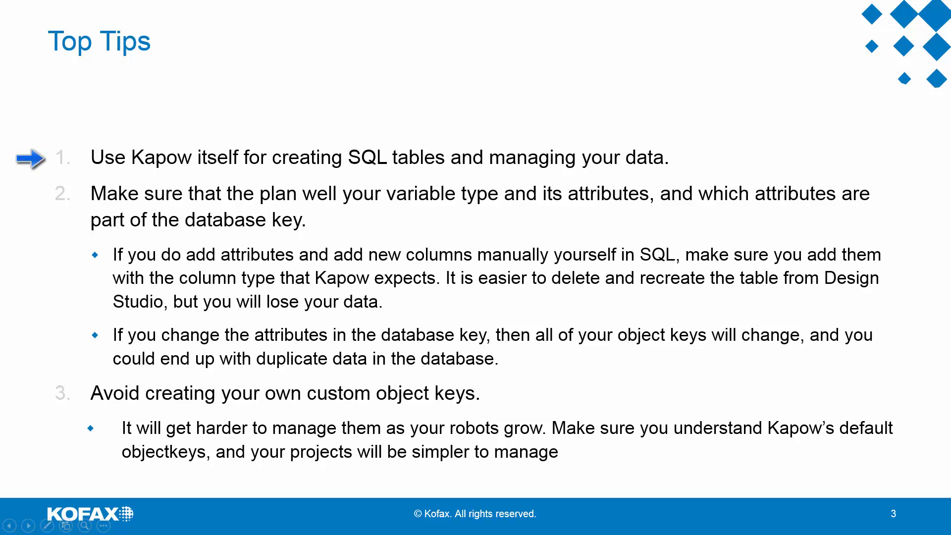